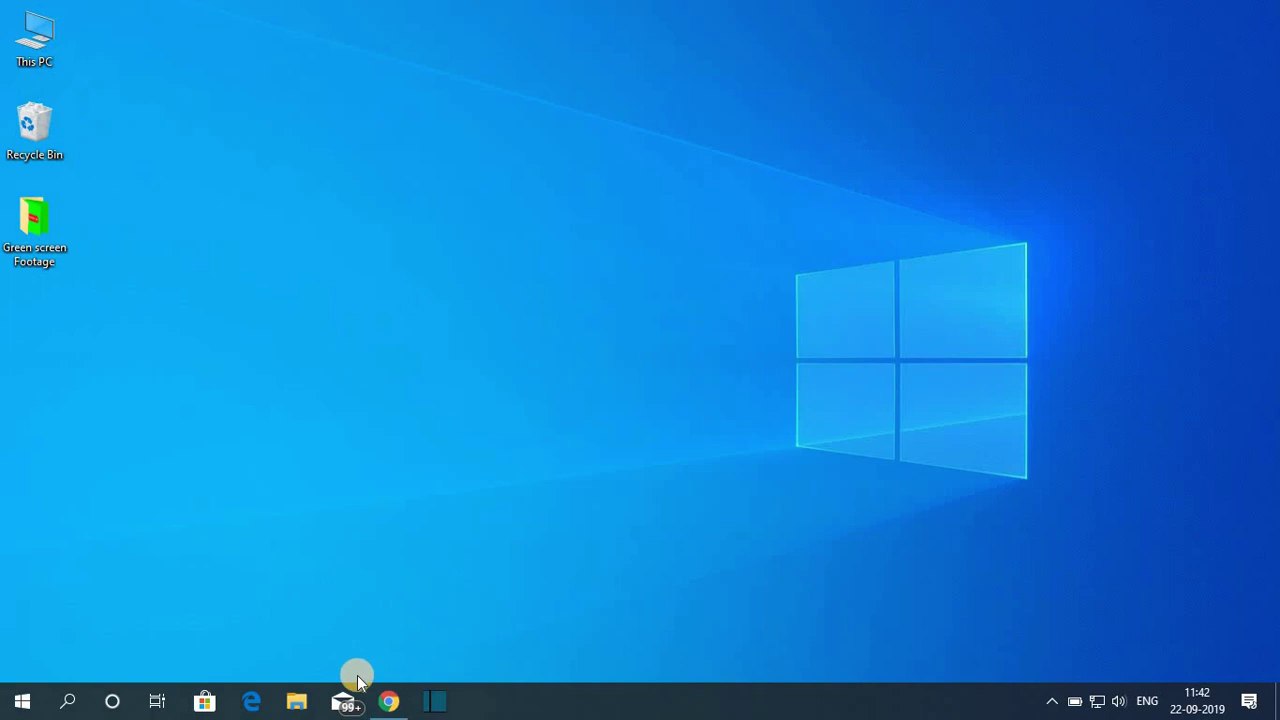
# Open the official vivaldi.com homepage from the Google results in Chrome and scroll through it
pyautogui.click(385, 704)
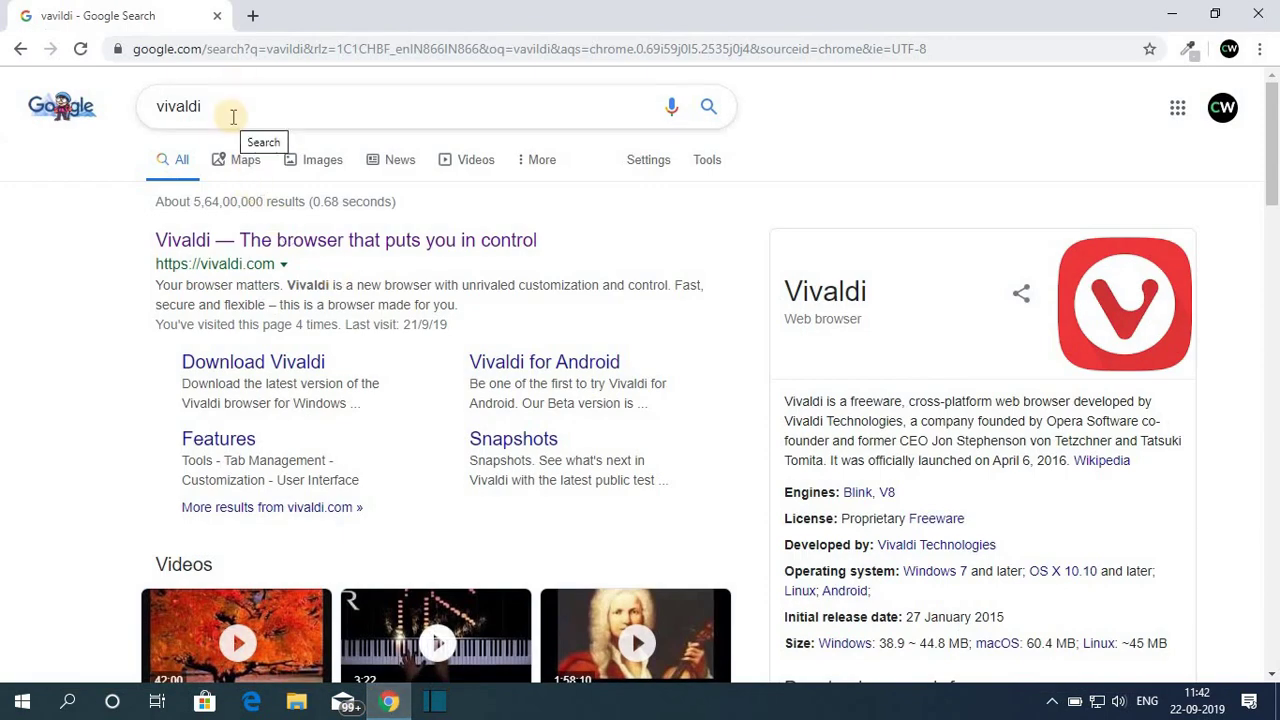
pyautogui.click(358, 244)
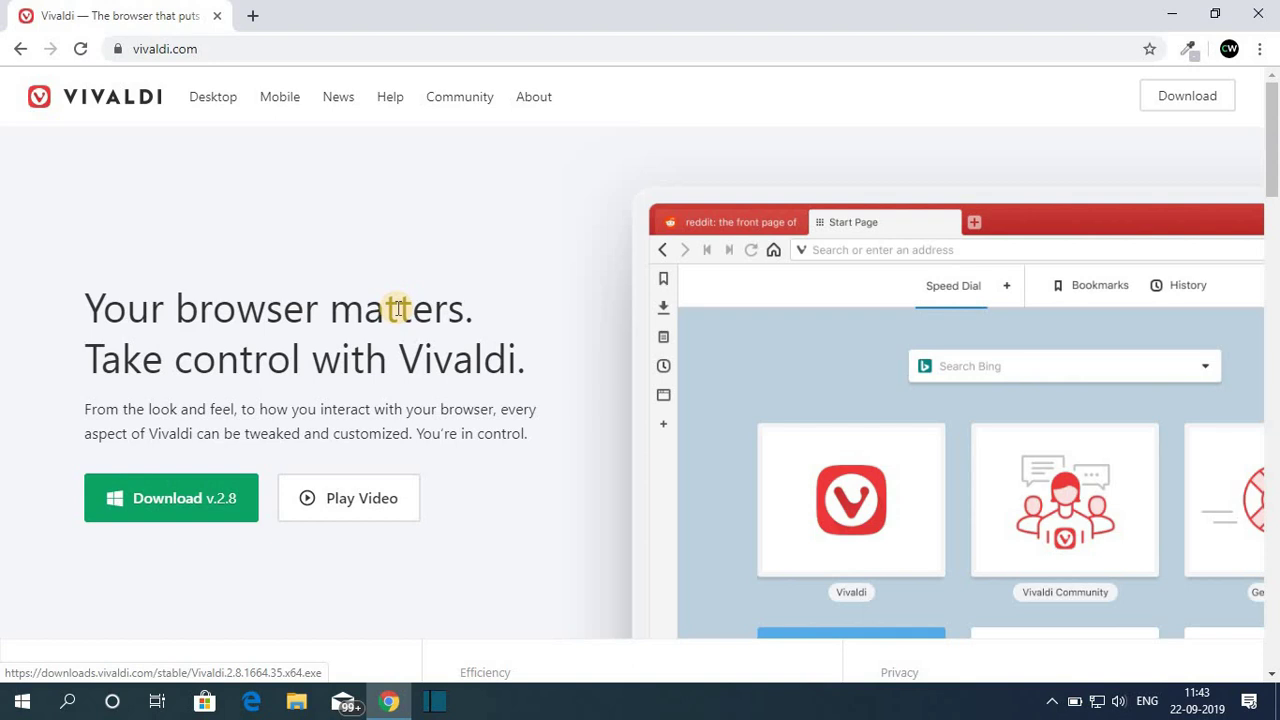
pyautogui.scroll(-7, 397, 307)
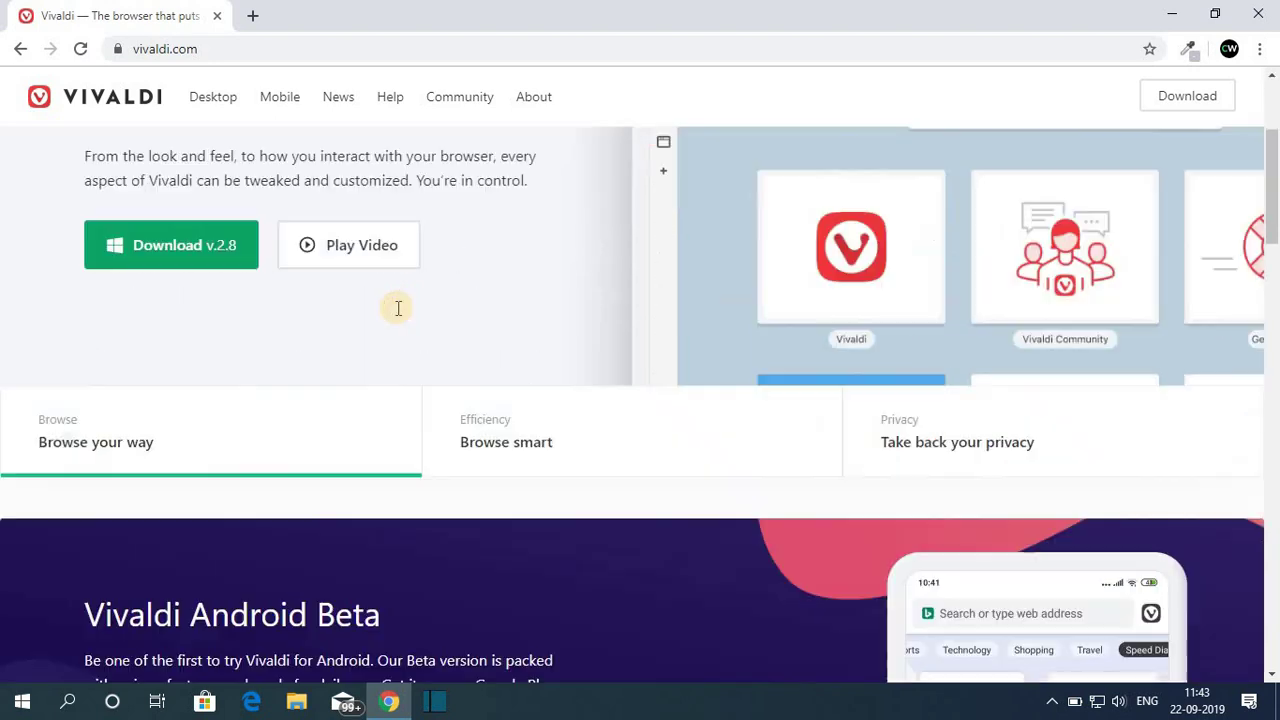
pyautogui.scroll(1, 366, 307)
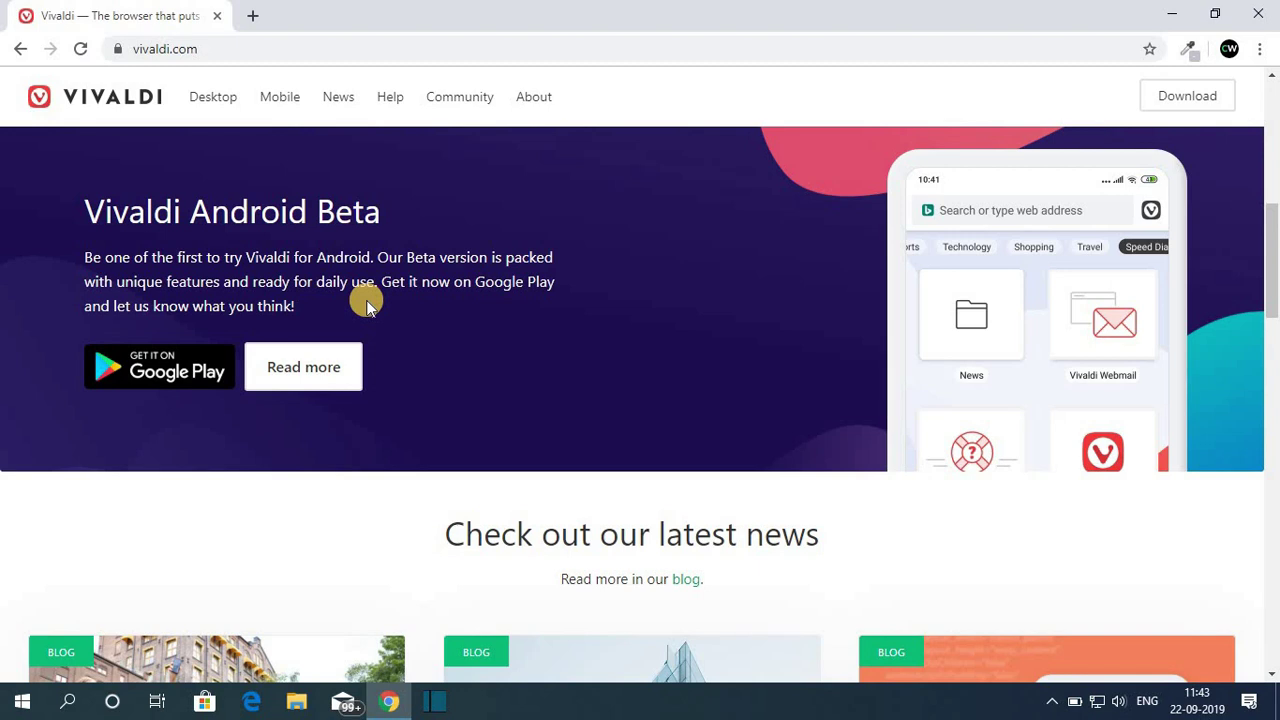
pyautogui.scroll(8, 366, 307)
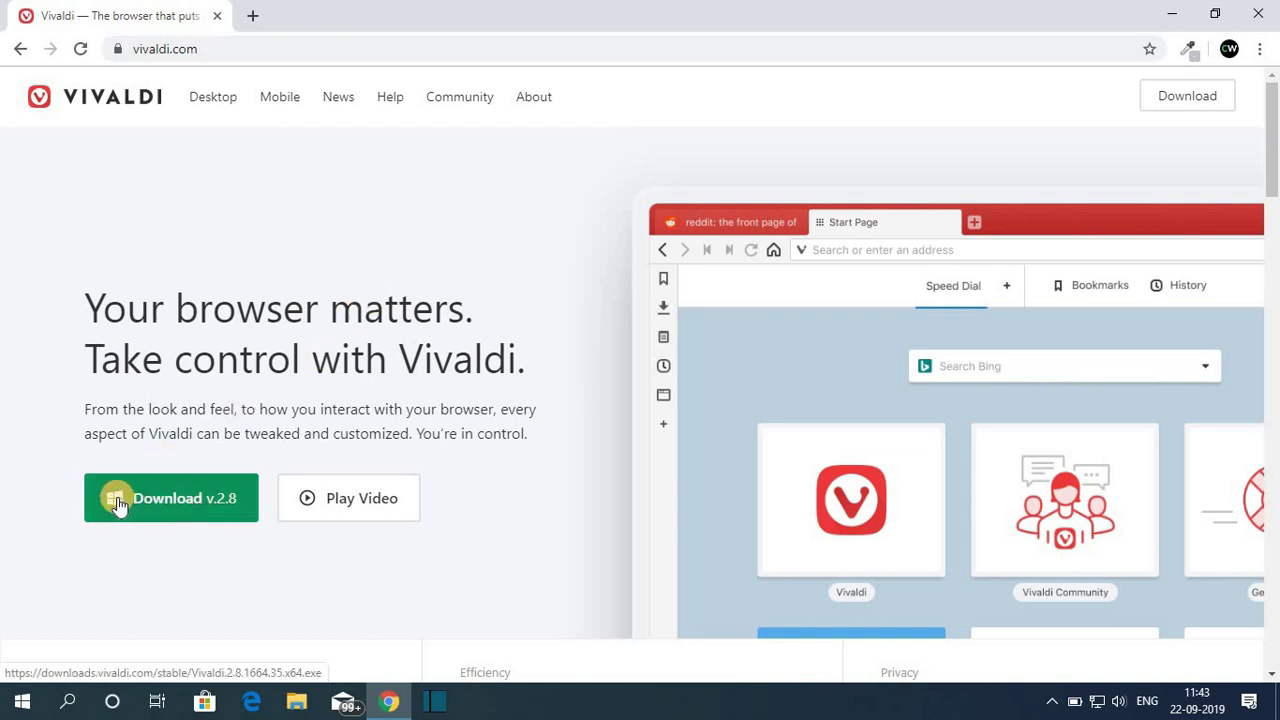
# Download the Vivaldi v.2.8 installer and run it from the Chrome downloads shelf
pyautogui.click(160, 505)
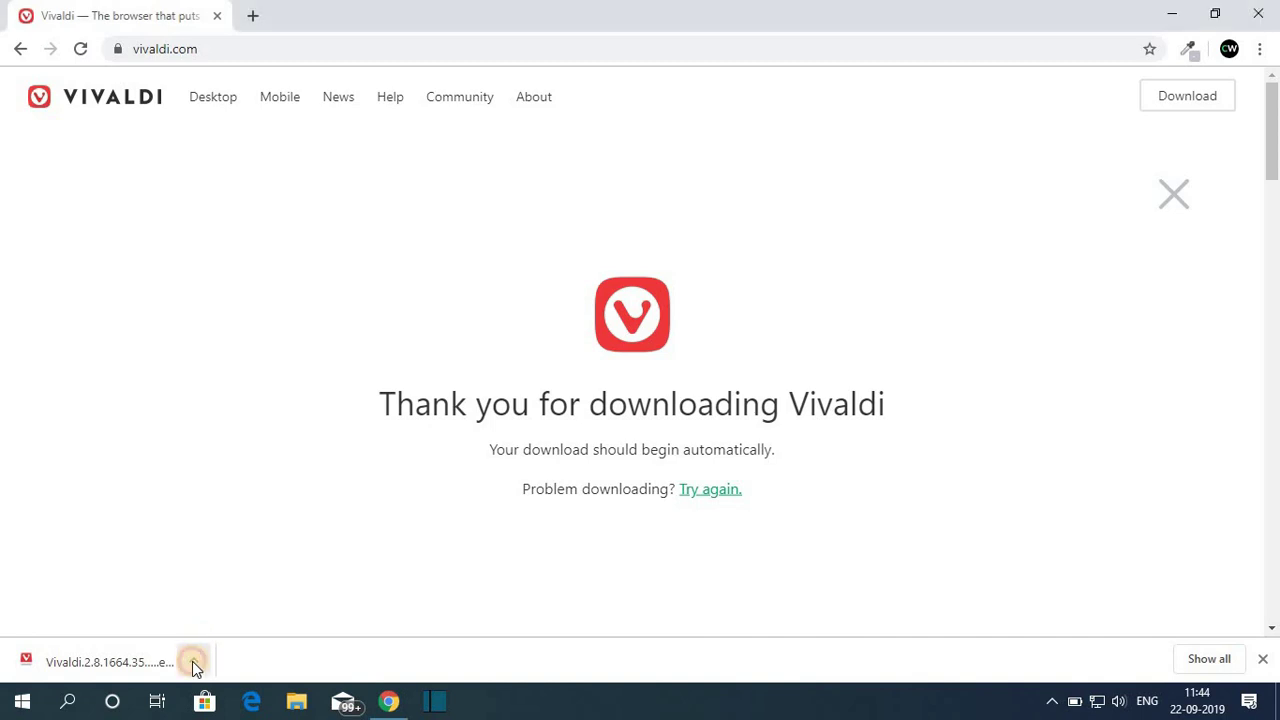
pyautogui.click(193, 662)
pyautogui.click(234, 550)
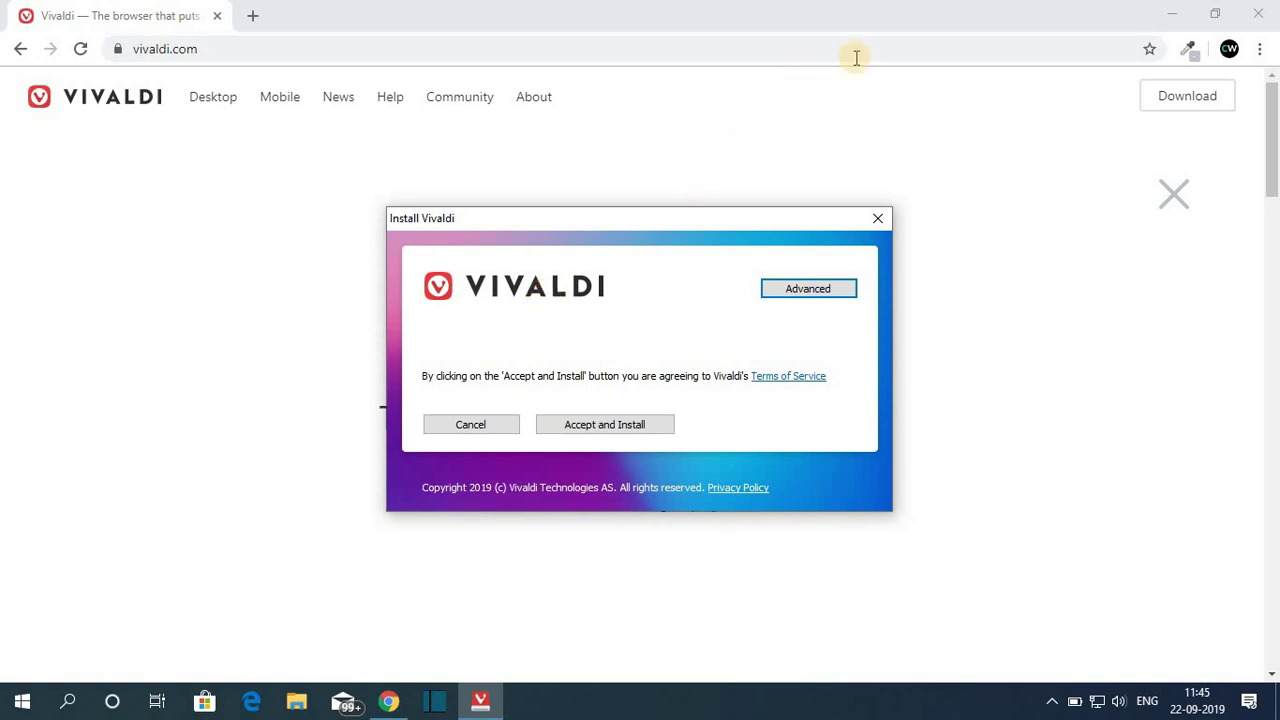
# Check the advanced options and destination folder, then accept and install Vivaldi
pyautogui.click(1172, 13)
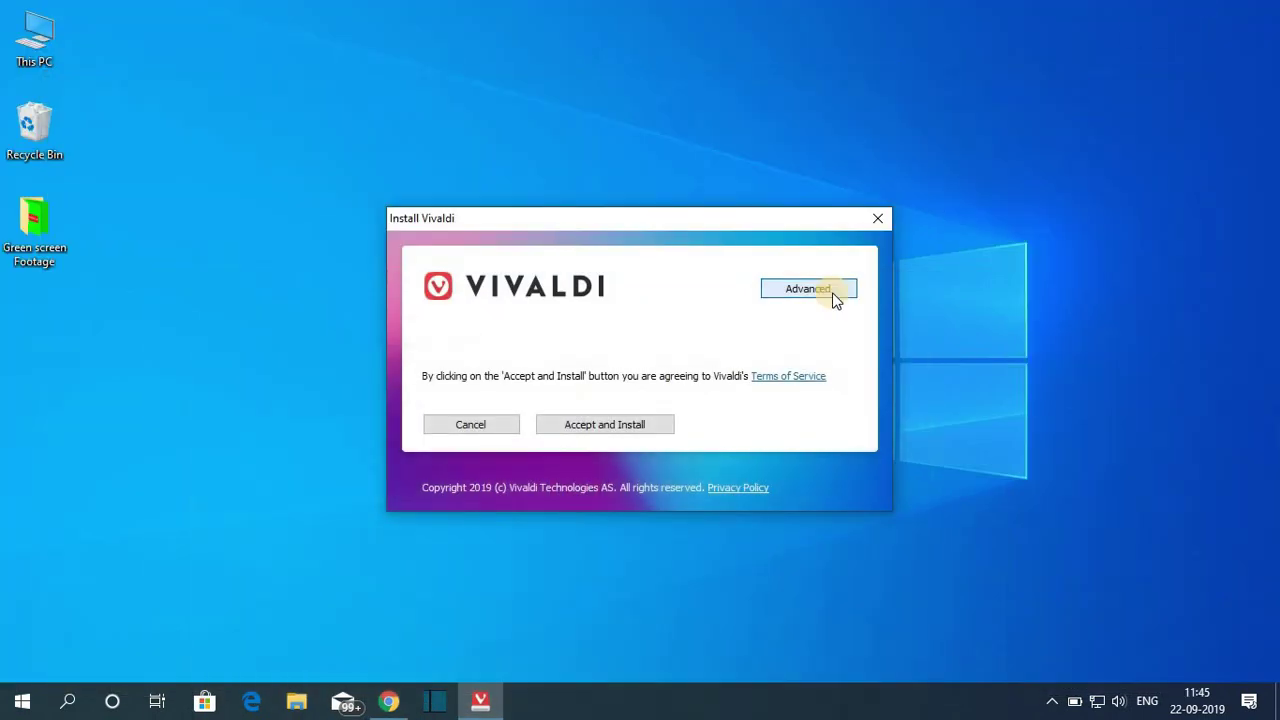
pyautogui.click(832, 297)
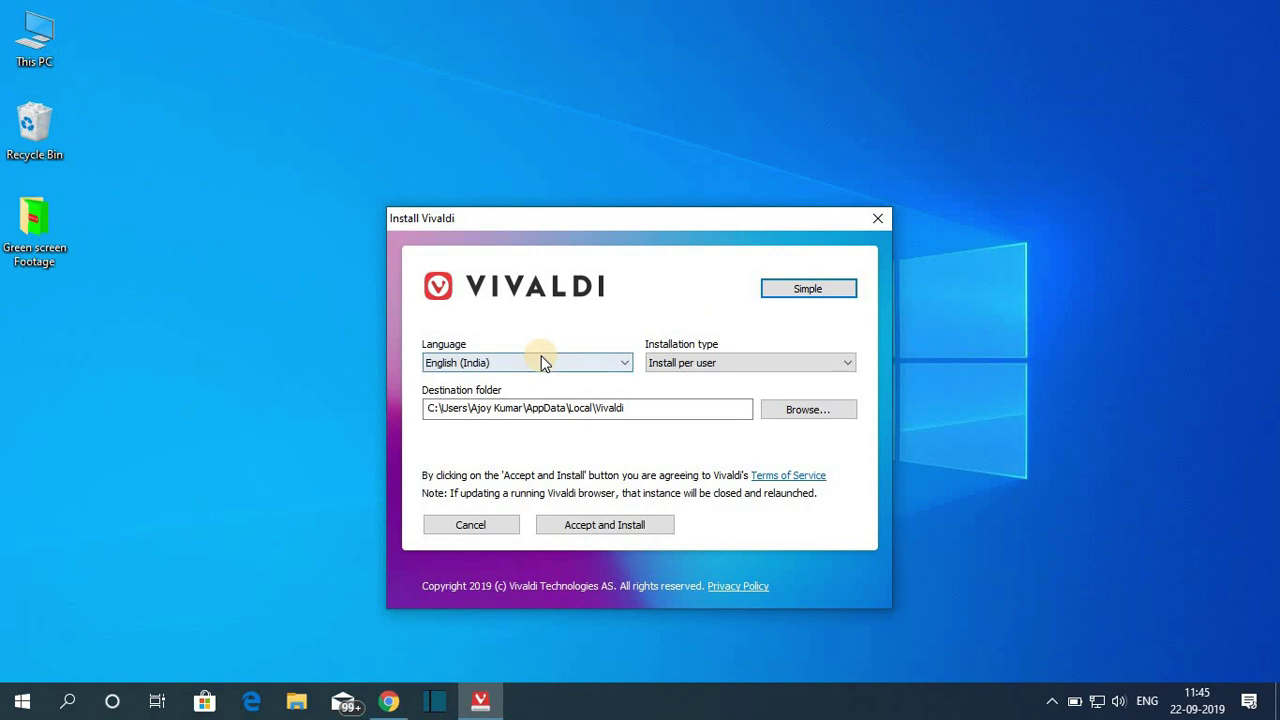
pyautogui.click(651, 406)
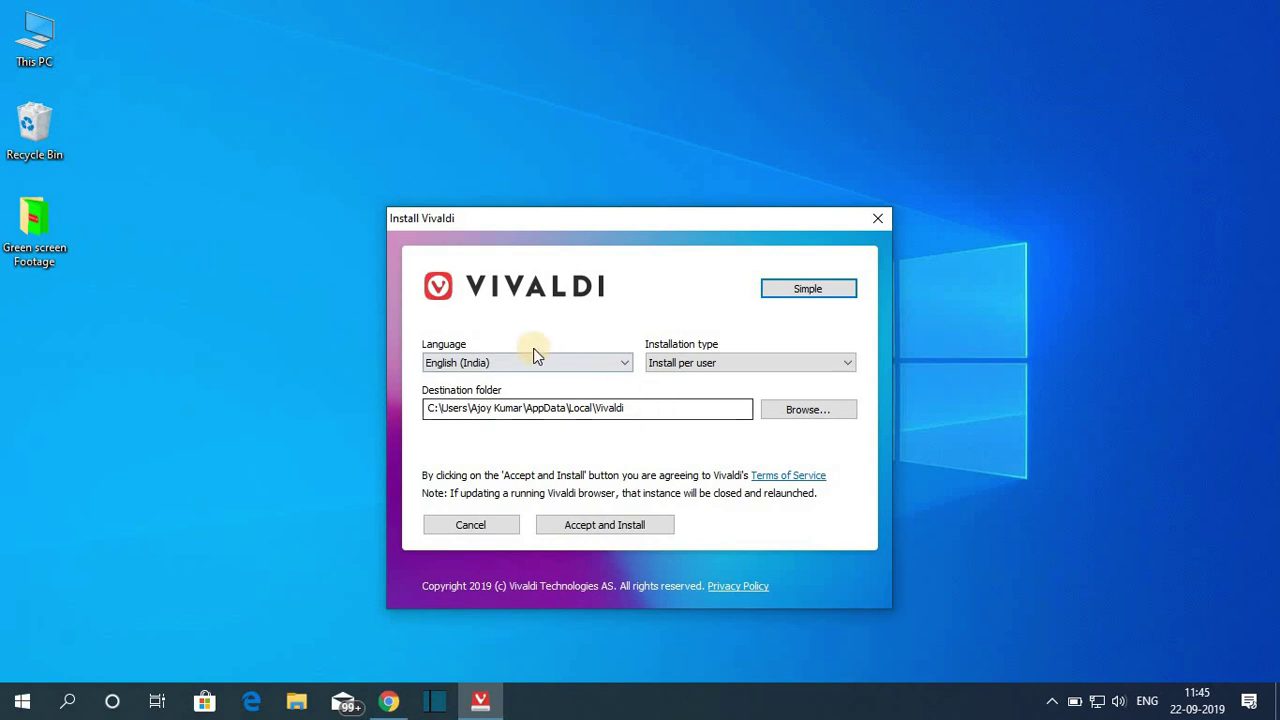
pyautogui.click(599, 527)
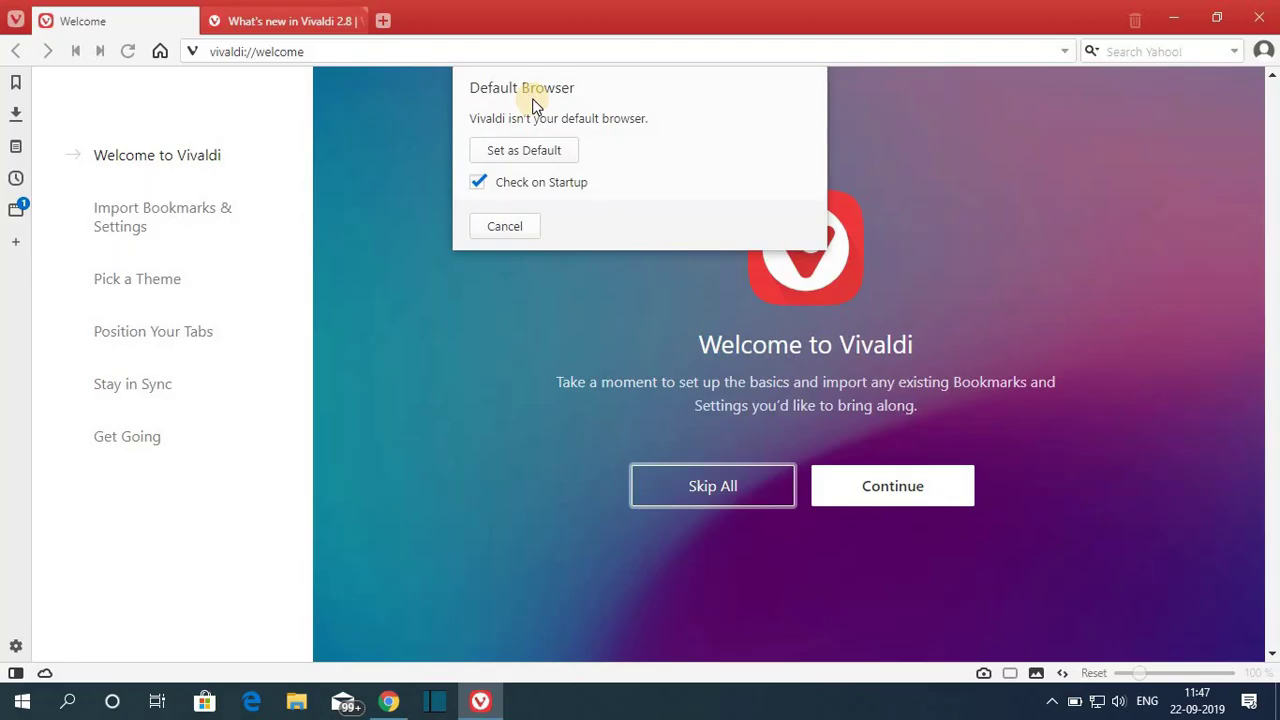
# Decline making Vivaldi the default browser and pass the Import step with Vivaldi as source
pyautogui.click(509, 227)
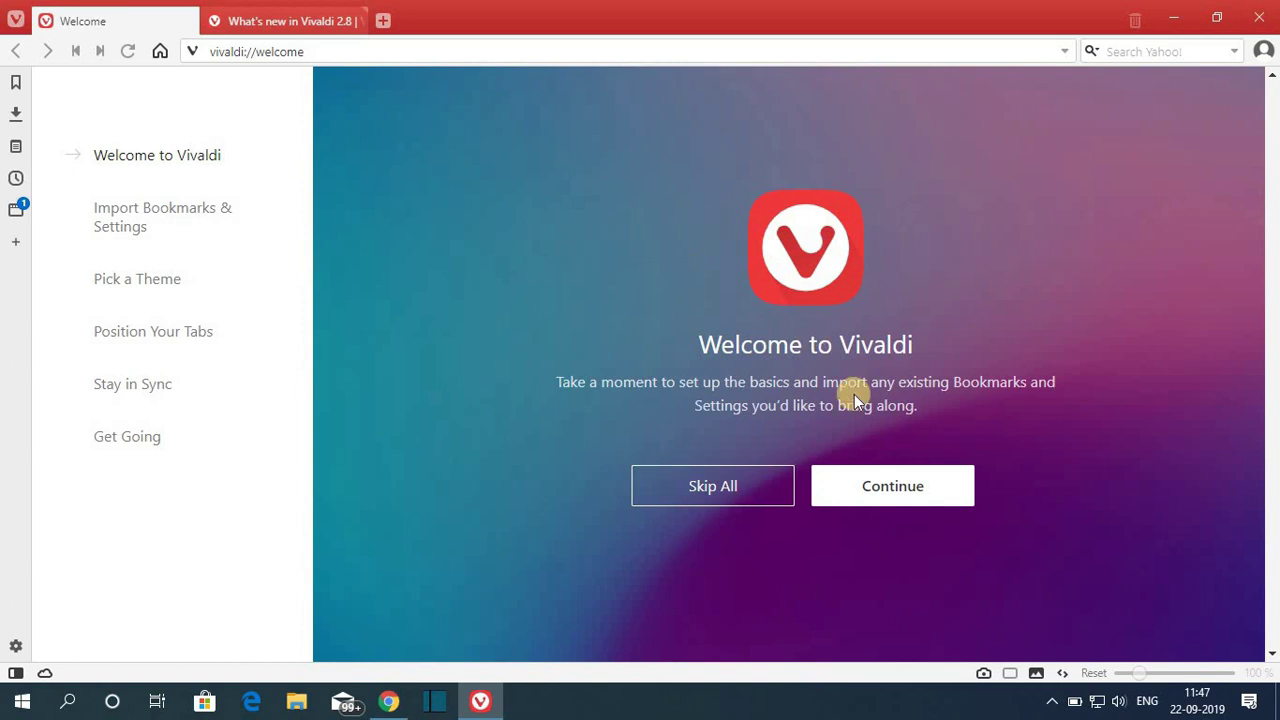
pyautogui.click(892, 492)
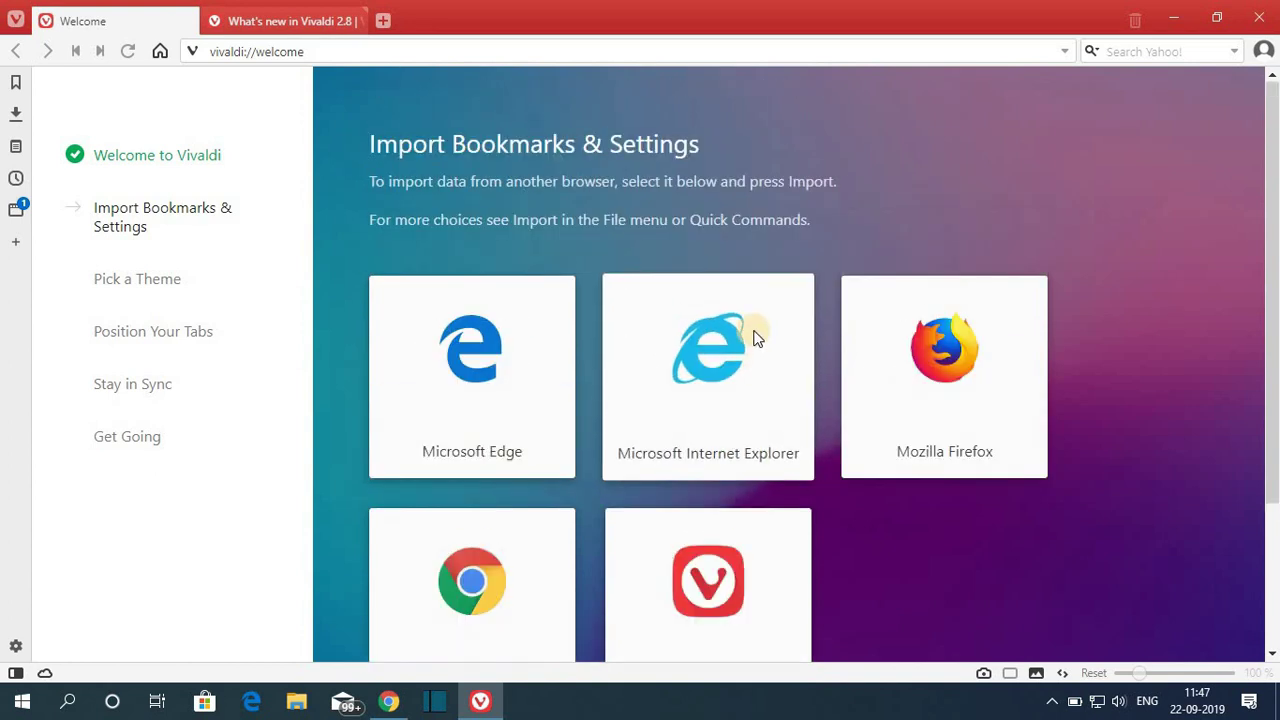
pyautogui.scroll(-2, 752, 331)
pyautogui.click(731, 437)
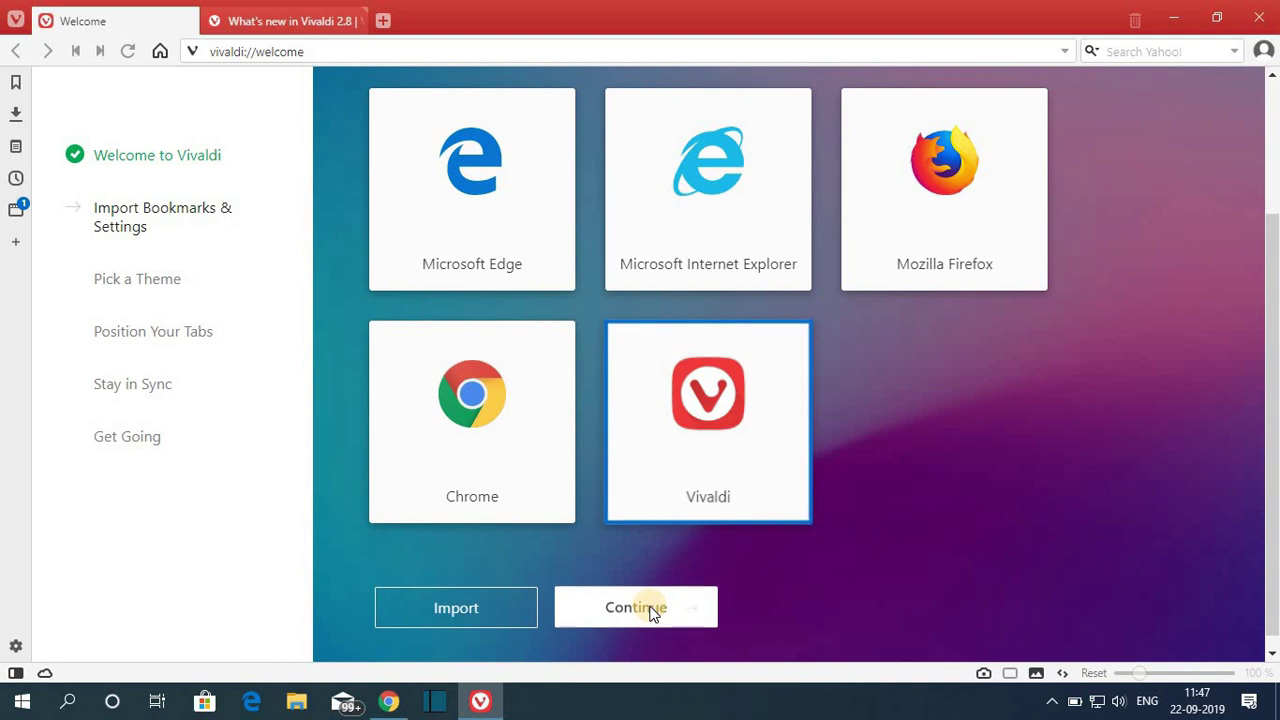
pyautogui.click(650, 610)
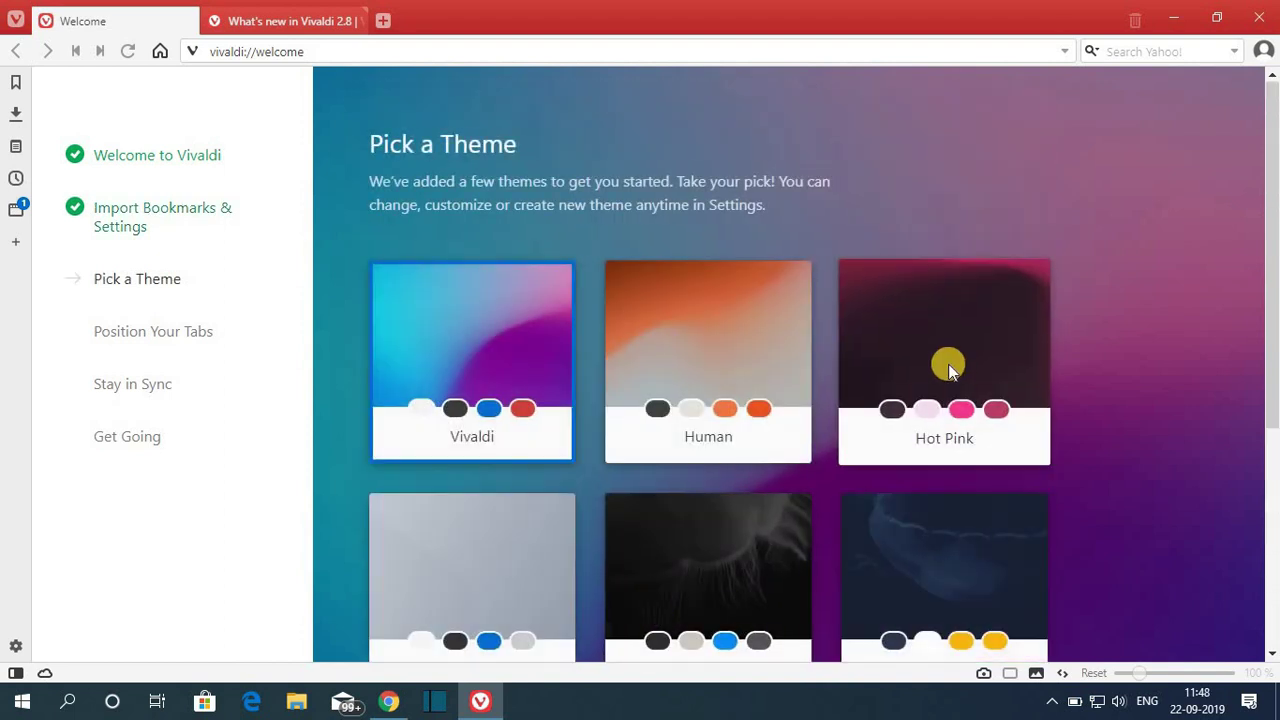
# Keep the Vivaldi theme and top tabs, skip sync, and finish the welcome setup
pyautogui.scroll(-4, 851, 341)
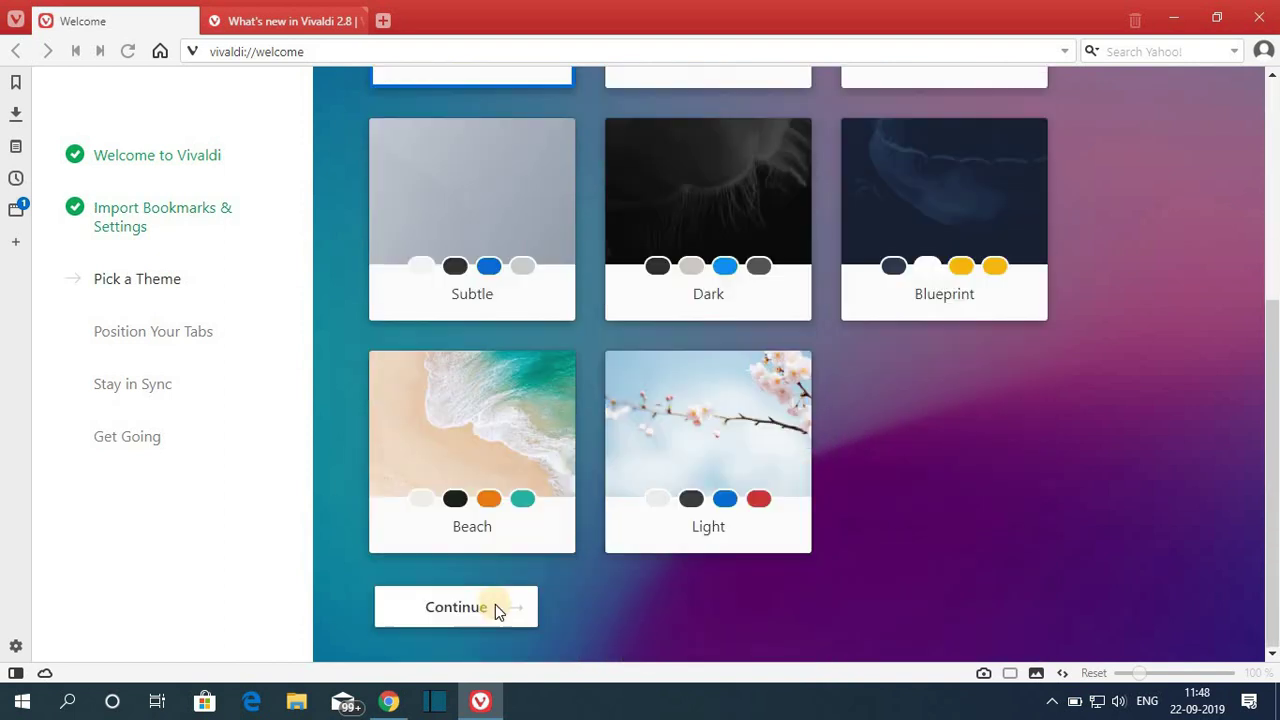
pyautogui.click(434, 606)
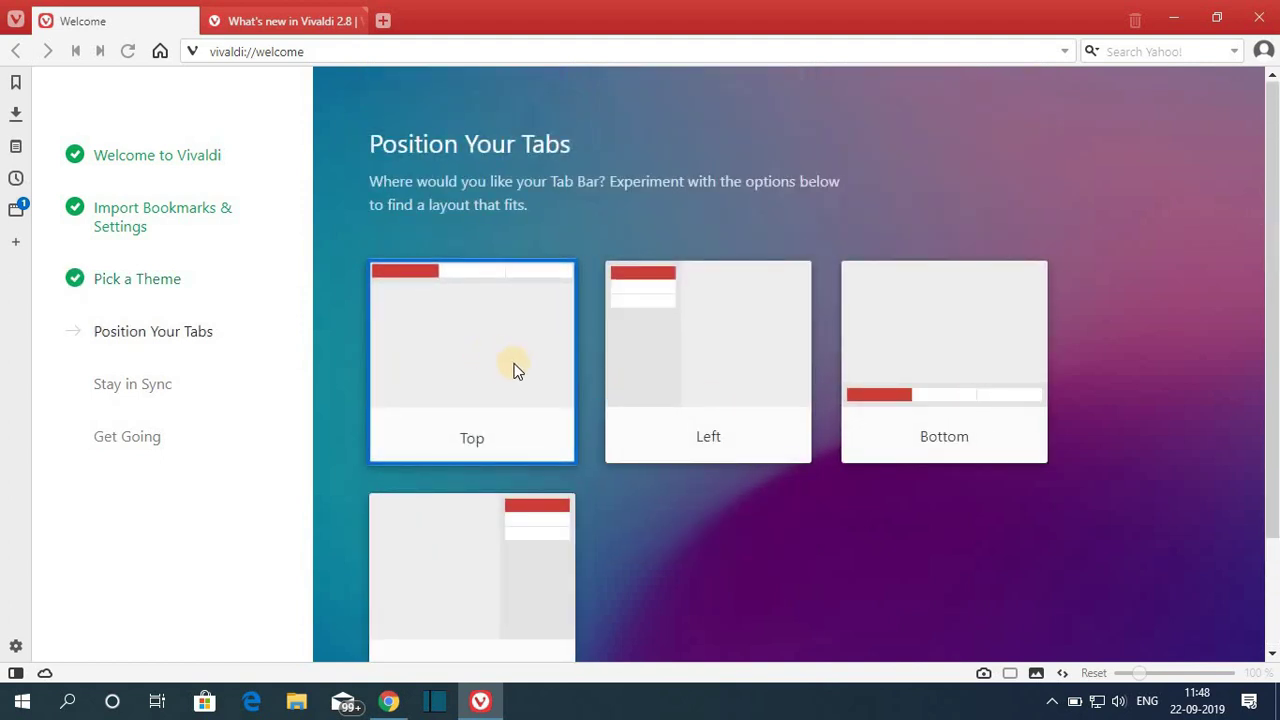
pyautogui.scroll(-2, 507, 362)
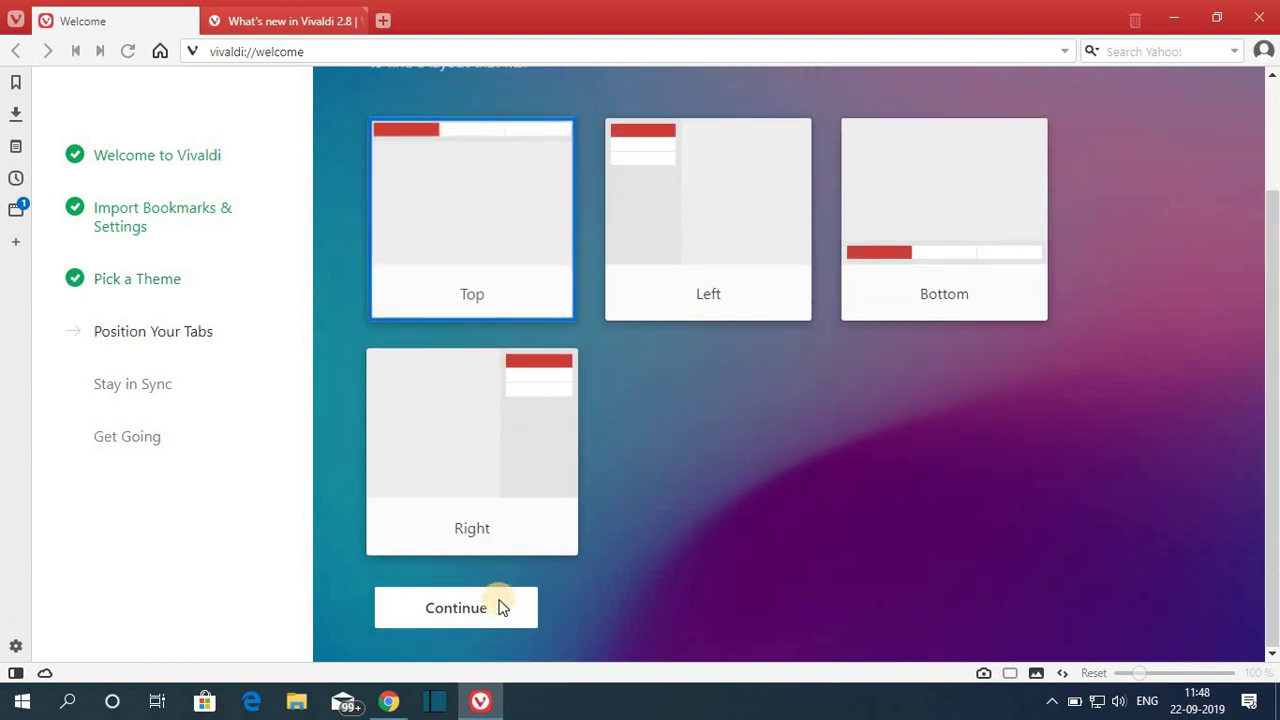
pyautogui.click(500, 609)
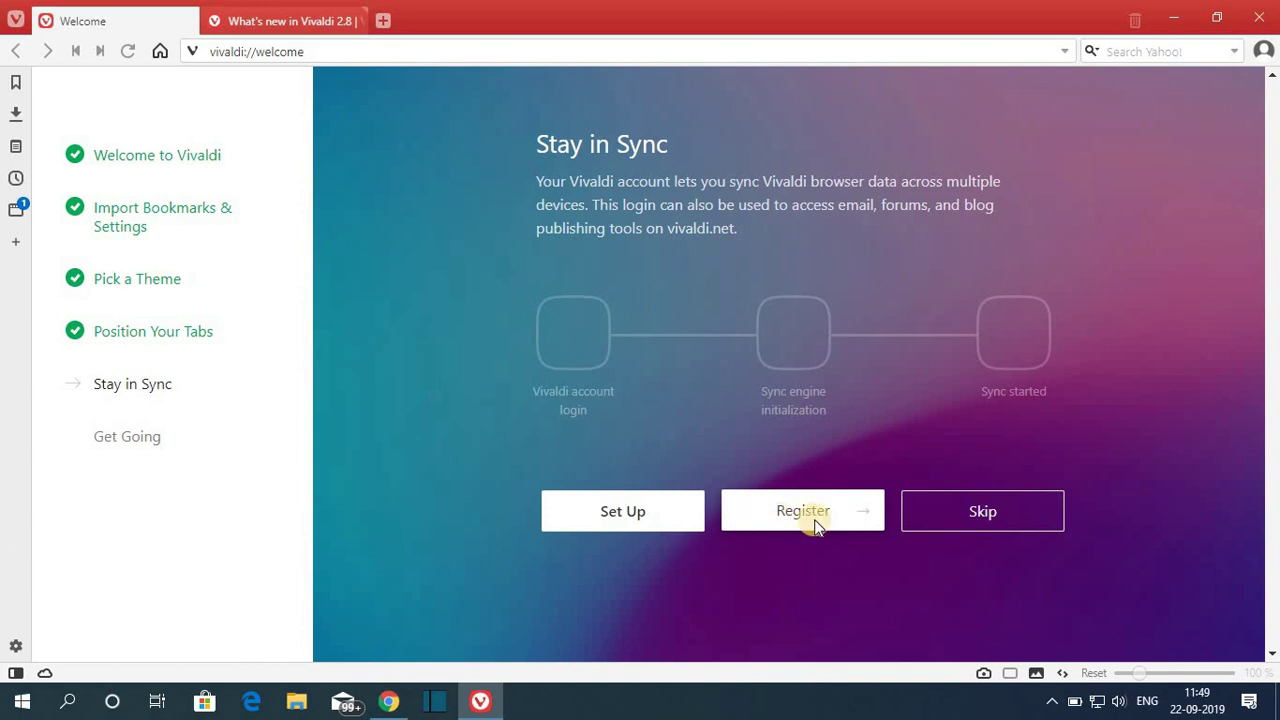
pyautogui.click(983, 511)
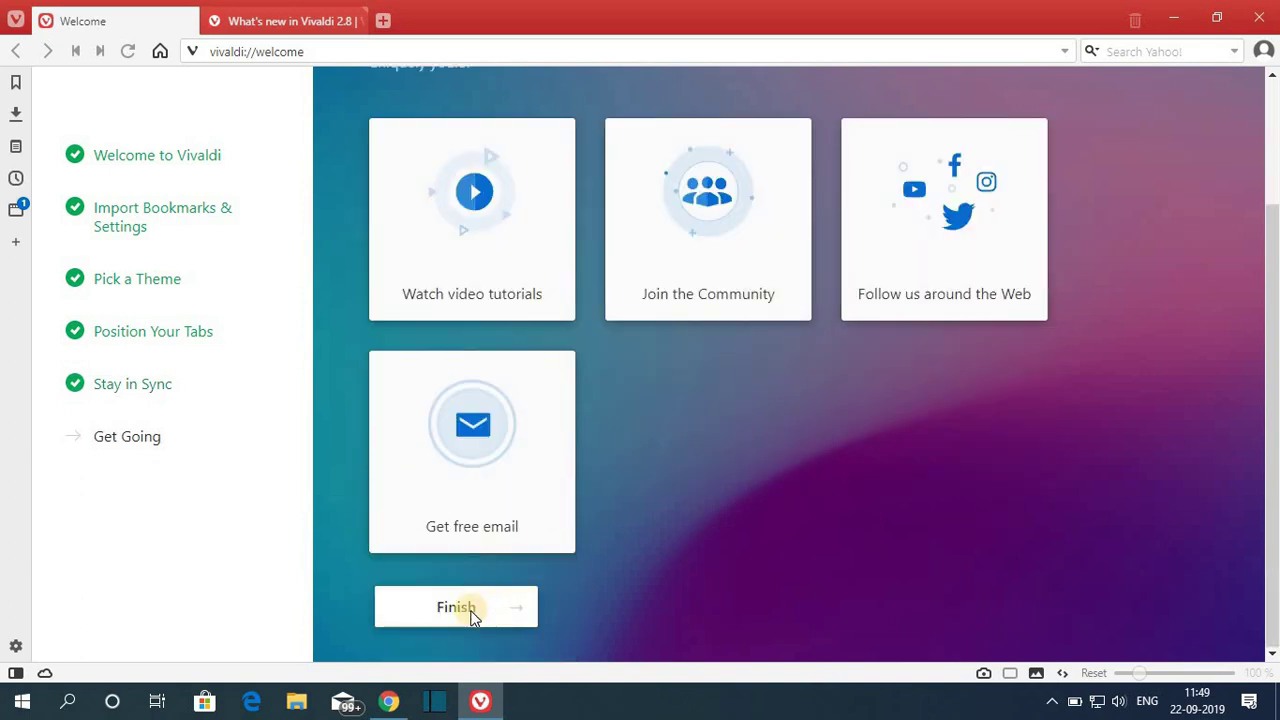
pyautogui.click(474, 612)
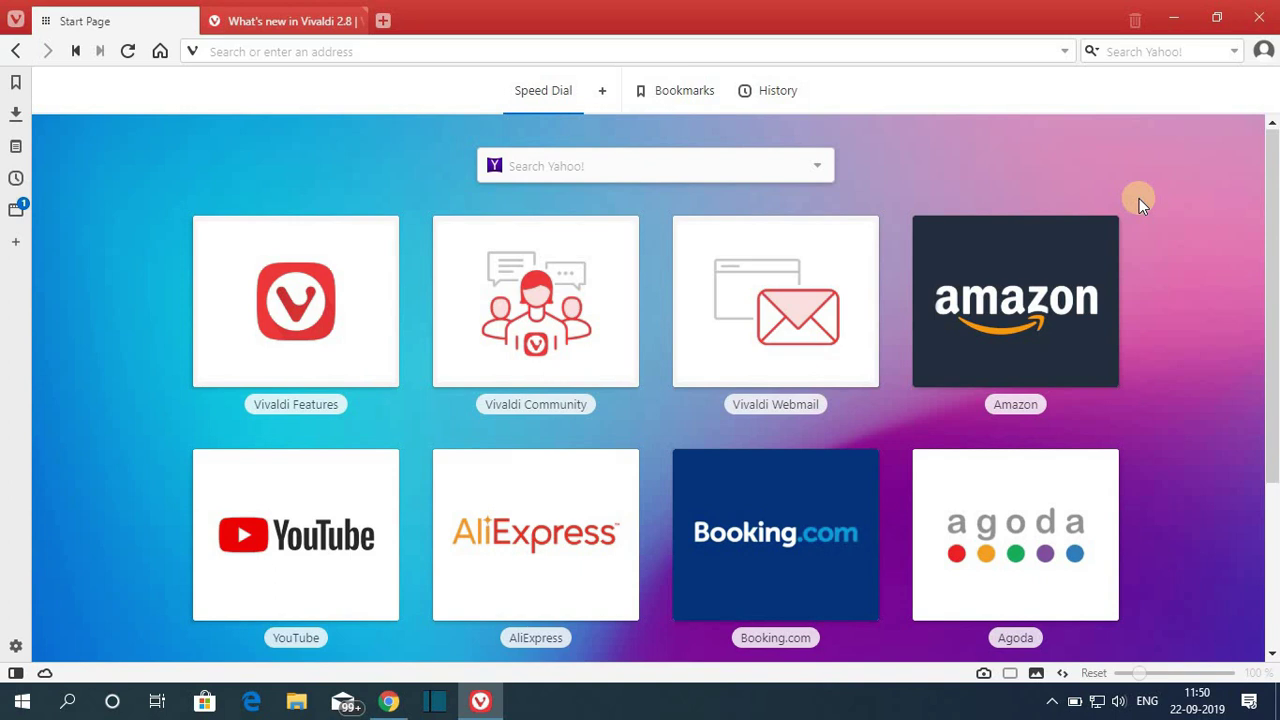
# Open the Extensions page through the Vivaldi menu's Tools submenu
pyautogui.click(15, 18)
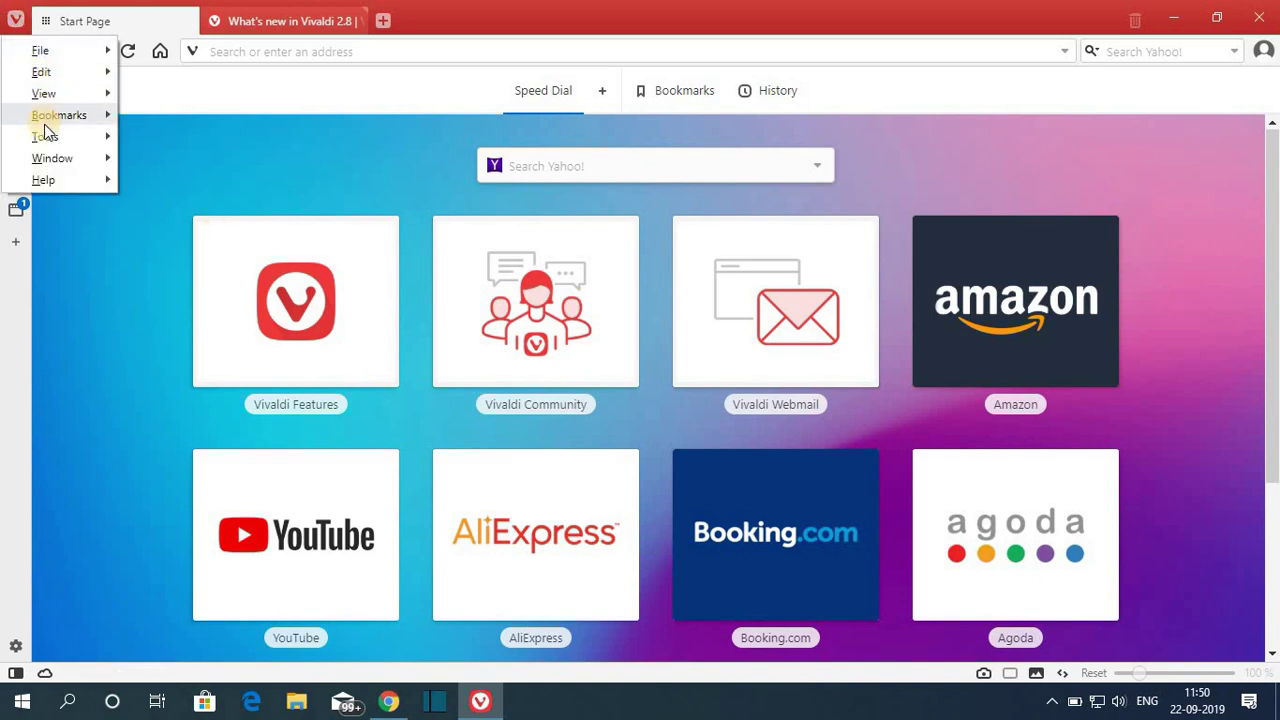
pyautogui.moveTo(57, 55)
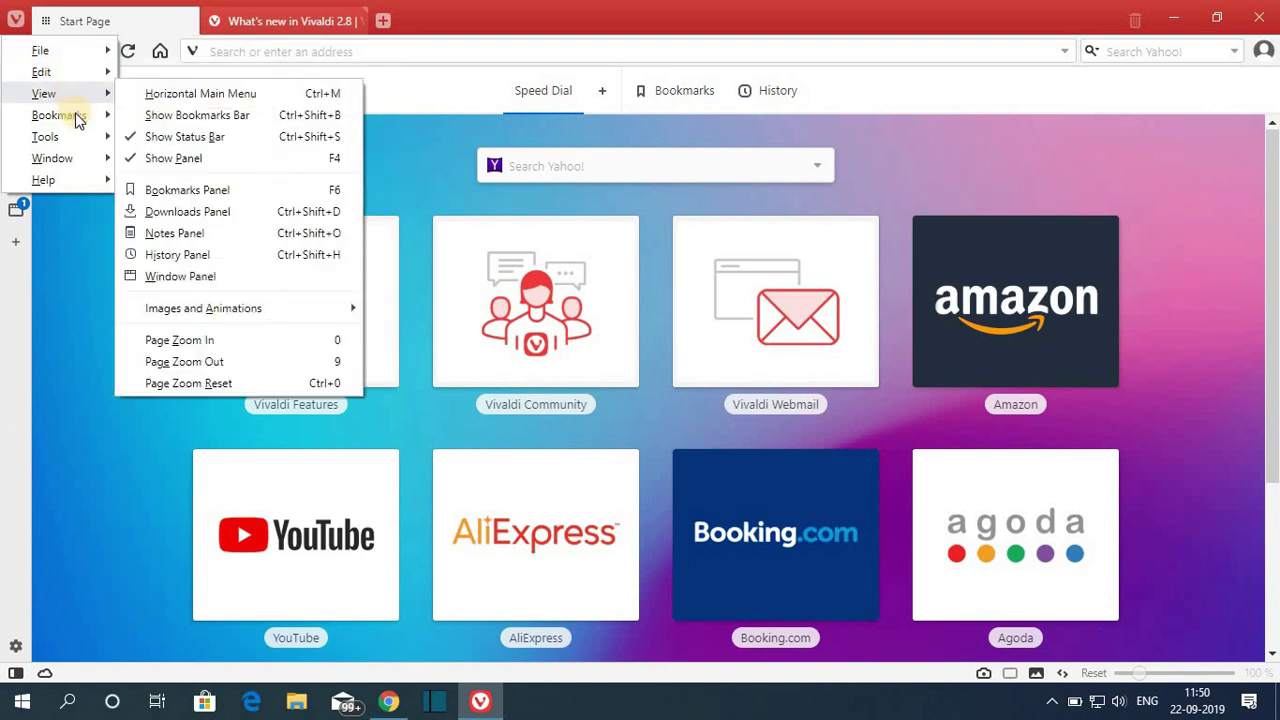
pyautogui.moveTo(70, 148)
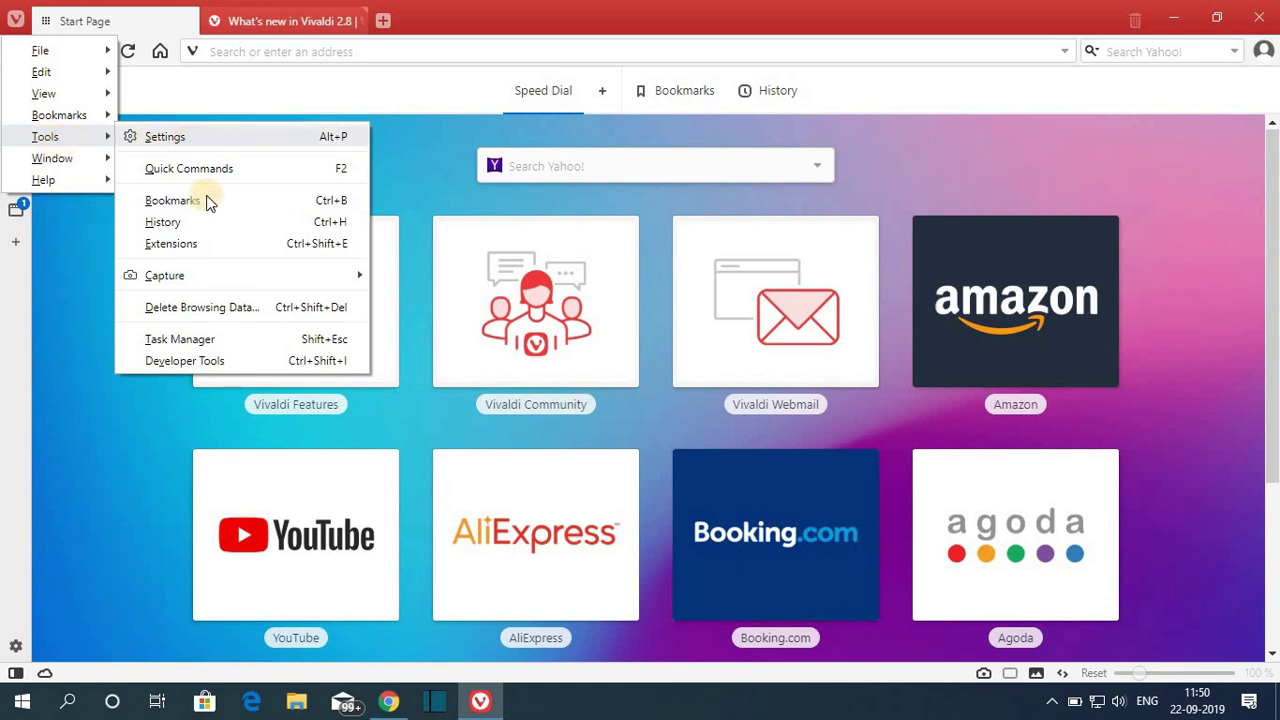
pyautogui.click(248, 250)
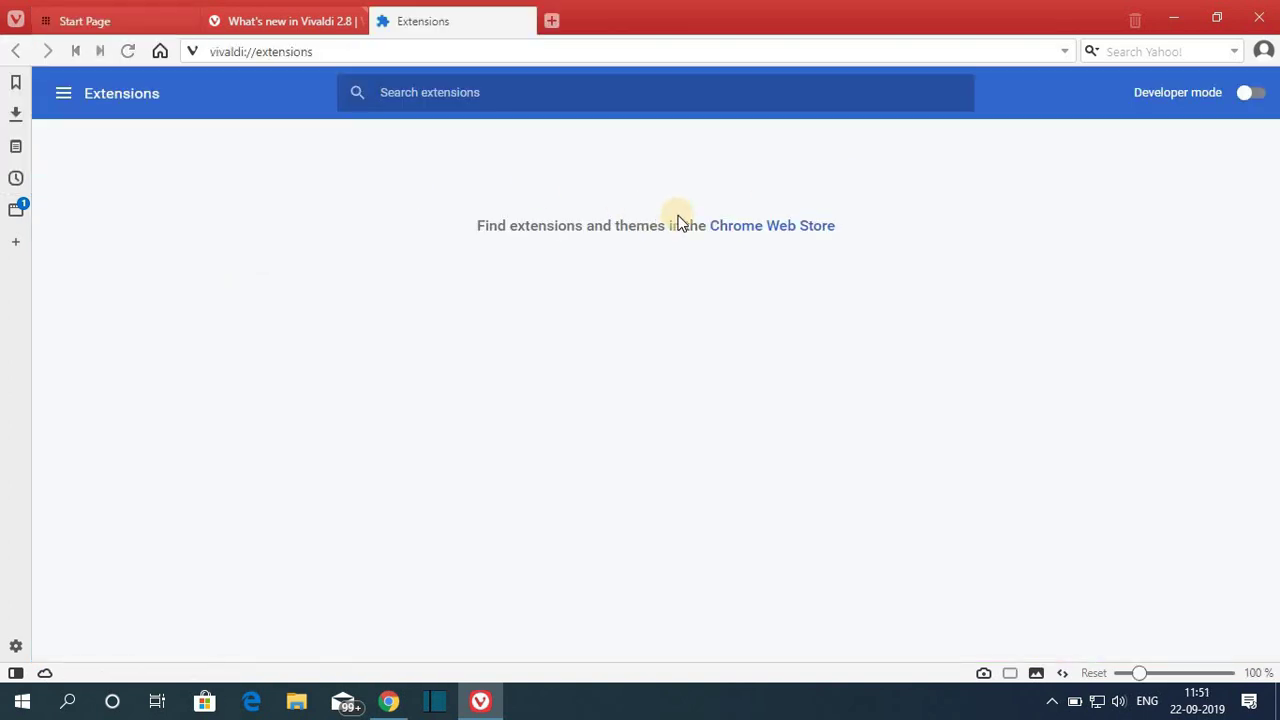
# Add the Grammarly for Chrome extension to Vivaldi from the Chrome Web Store
pyautogui.click(778, 233)
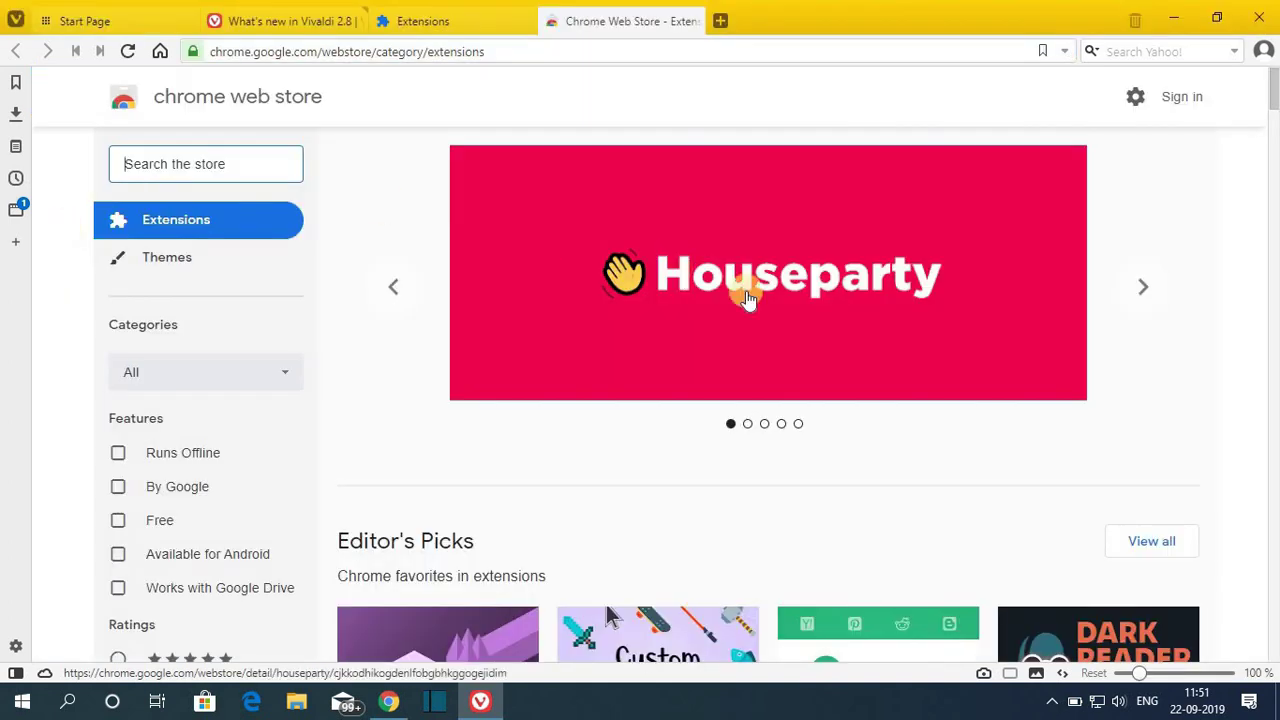
pyautogui.moveTo(780, 296)
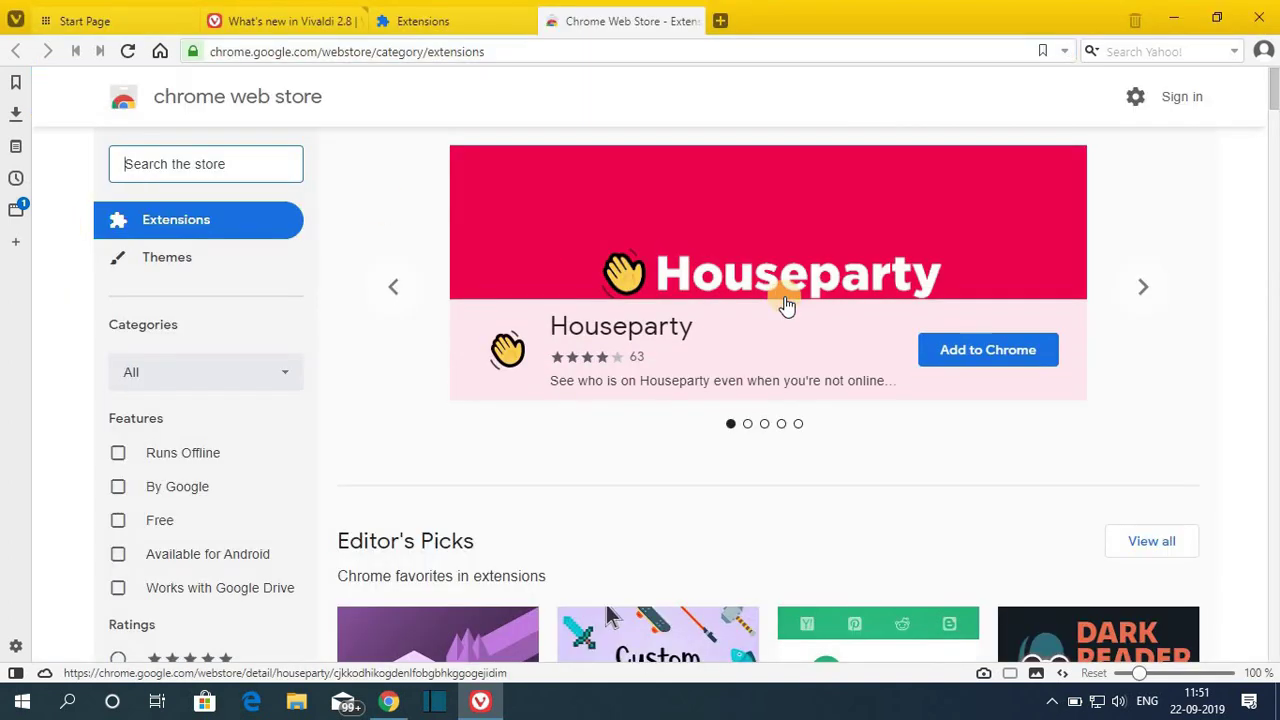
pyautogui.scroll(-3, 786, 300)
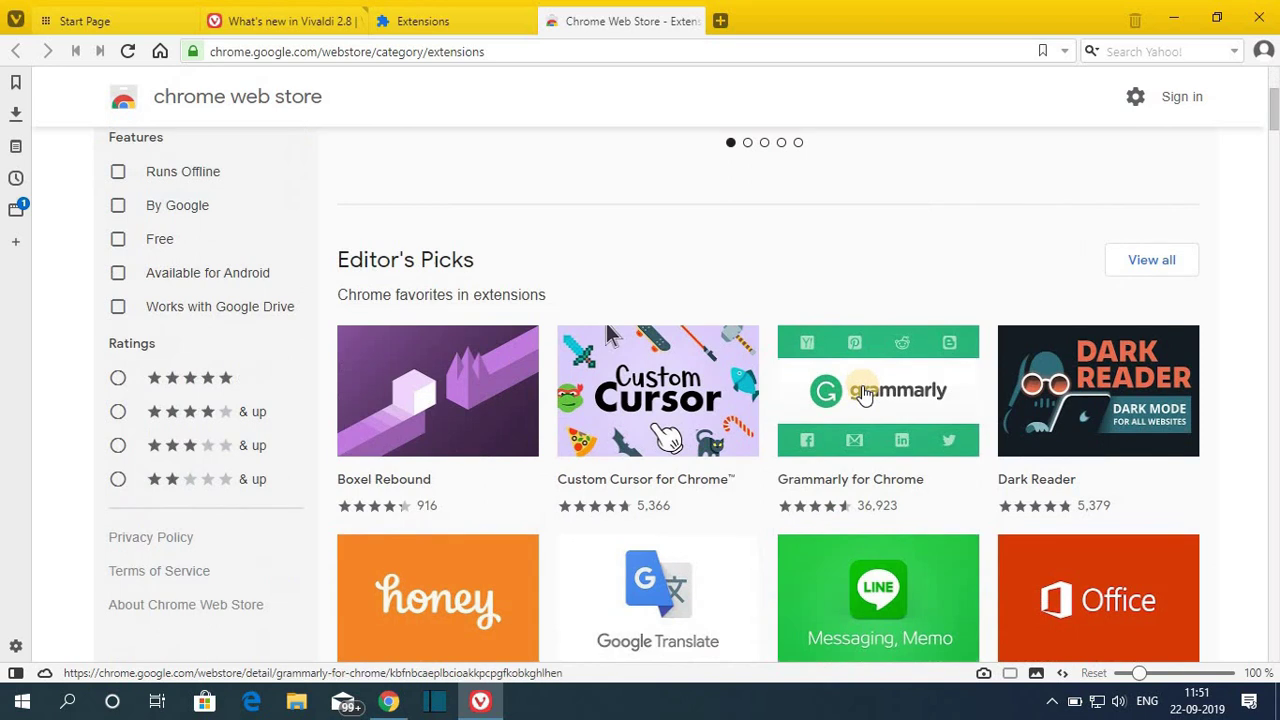
pyautogui.click(865, 393)
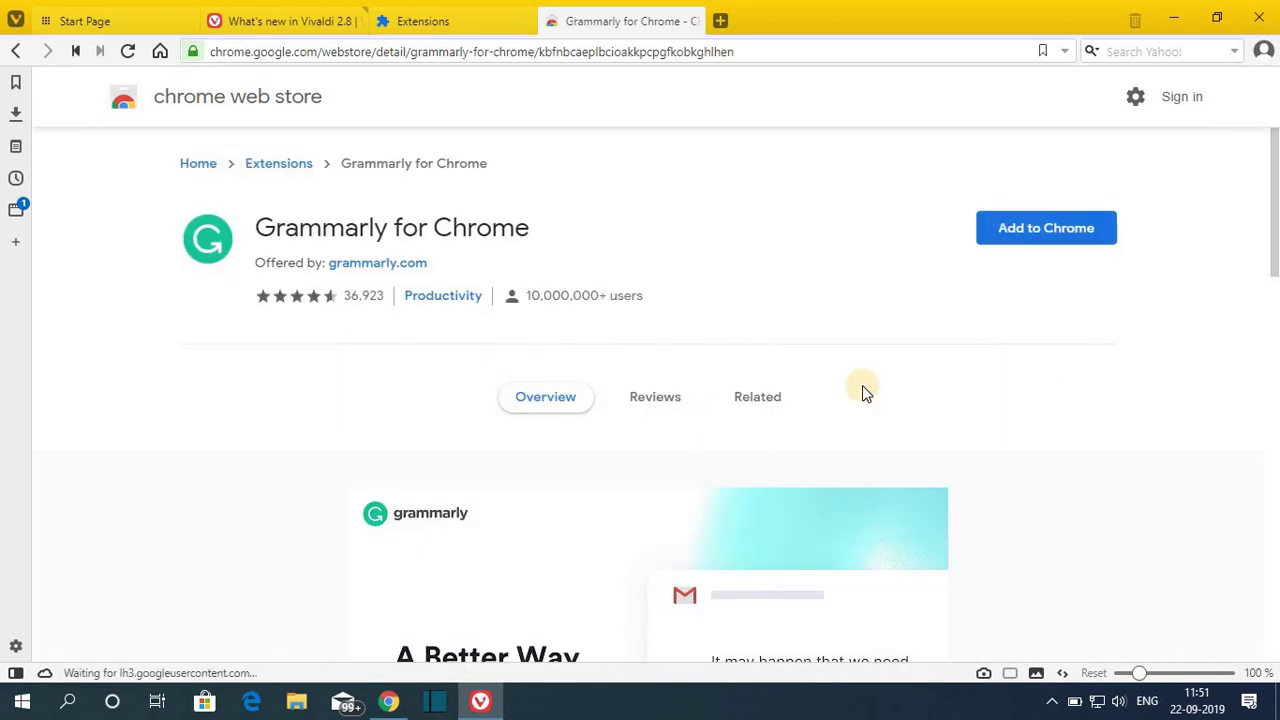
pyautogui.click(1100, 240)
pyautogui.click(690, 440)
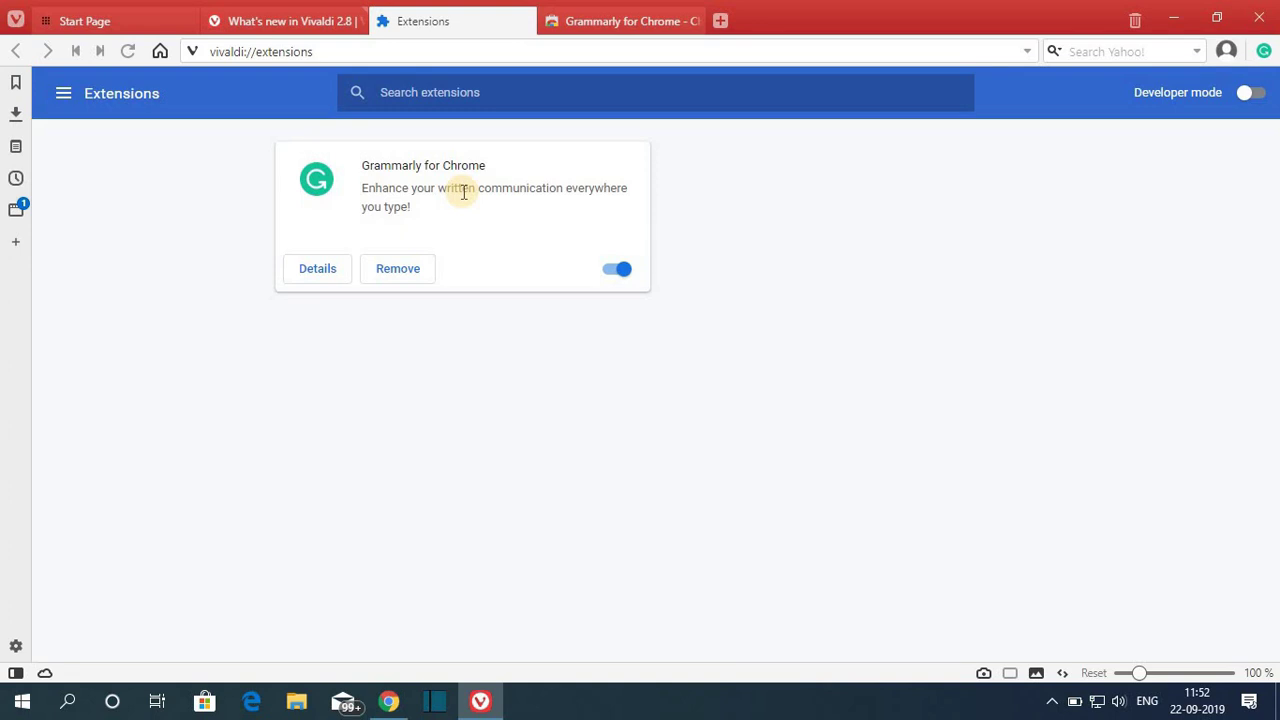
pyautogui.click(381, 55)
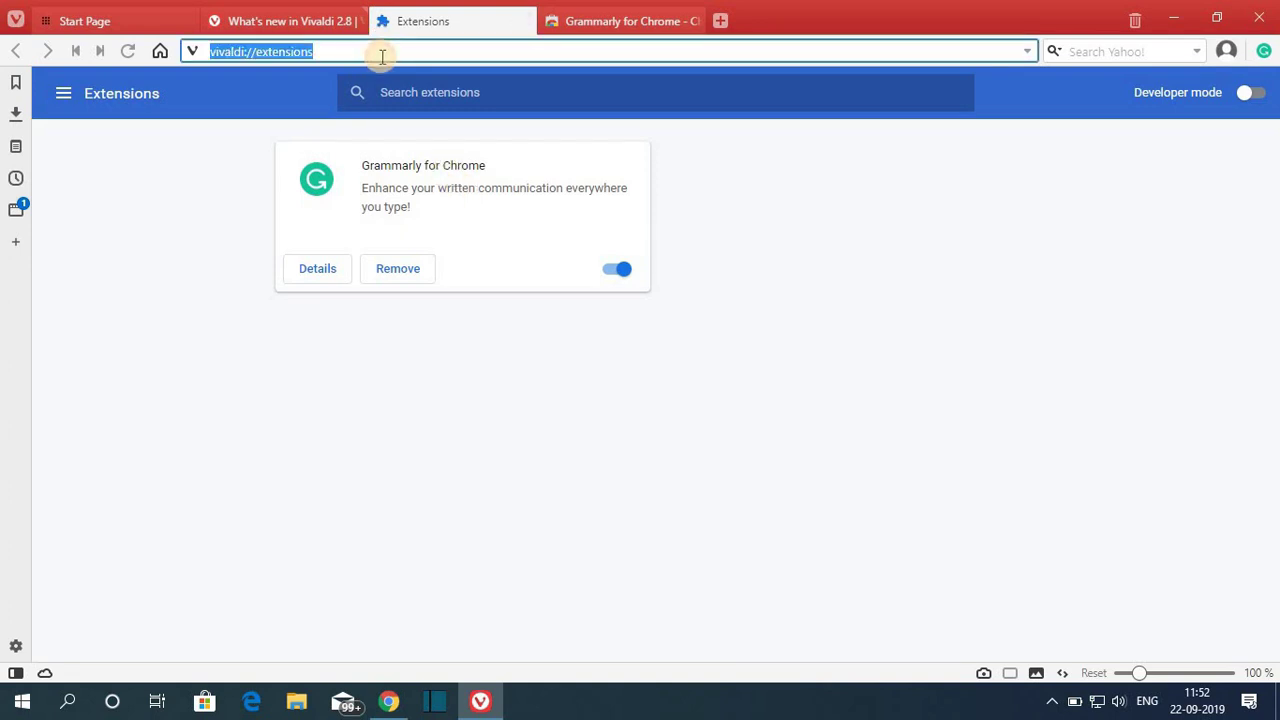
# Replace the address with thecoderworld.com and load the site in the current tab
pyautogui.press('BackSpace')
pyautogui.write('thecod')
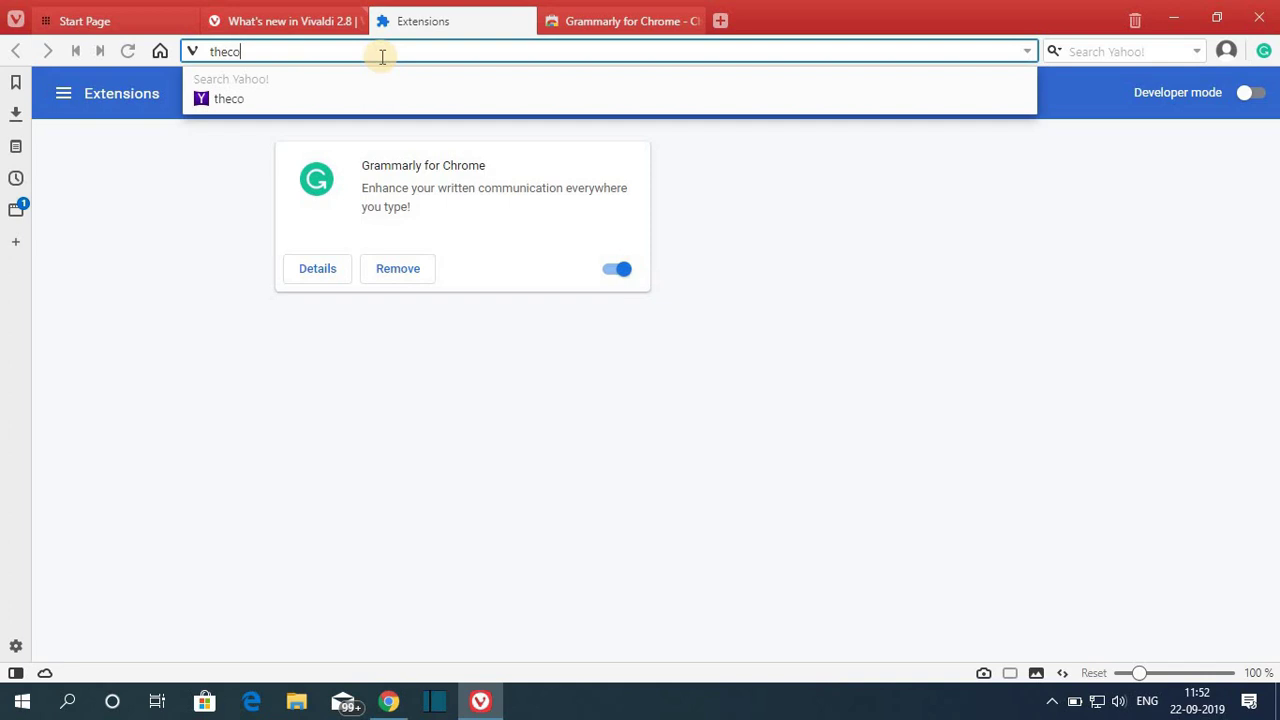
pyautogui.write('erworld.com')
pyautogui.press('Return')
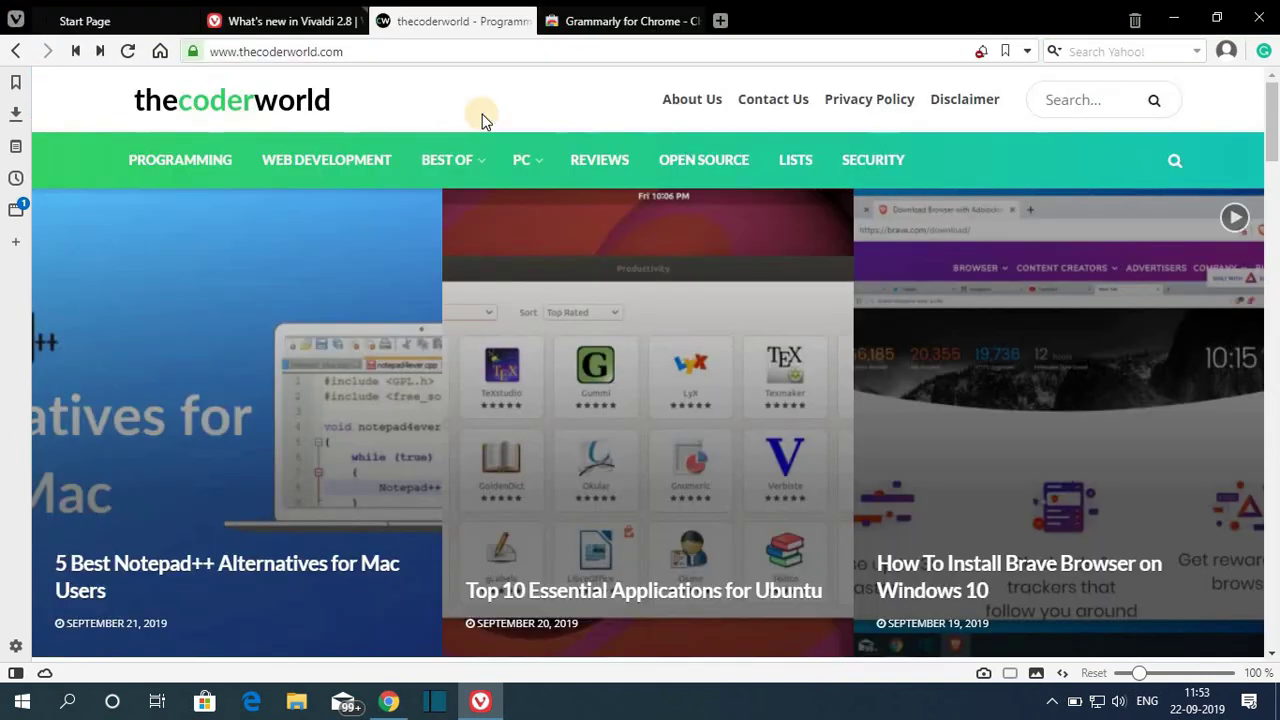
pyautogui.click(16, 19)
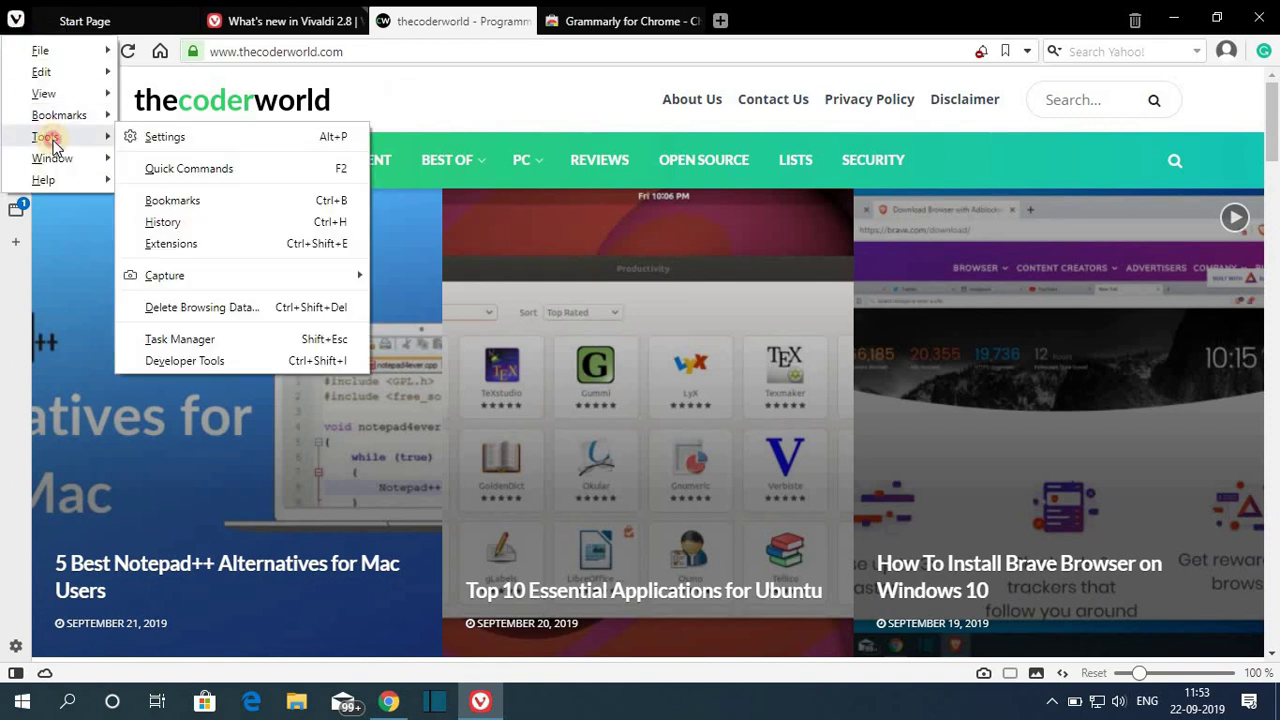
pyautogui.moveTo(222, 288)
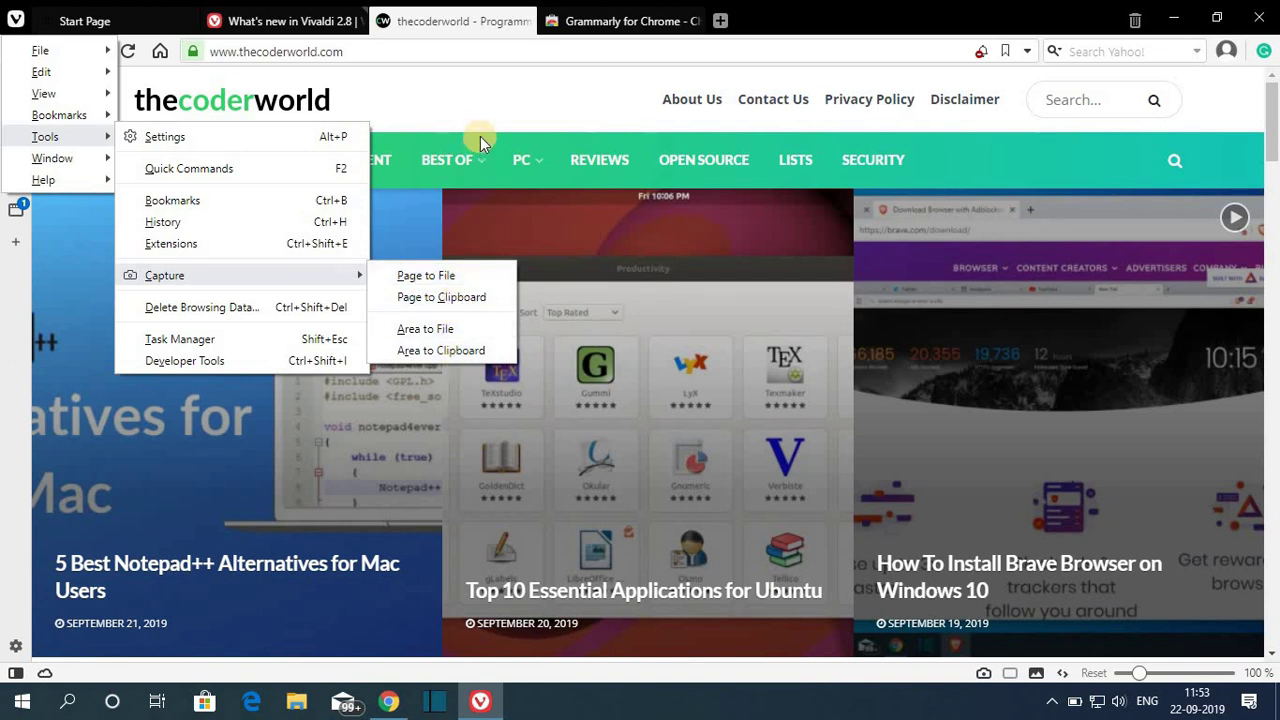
pyautogui.click(480, 89)
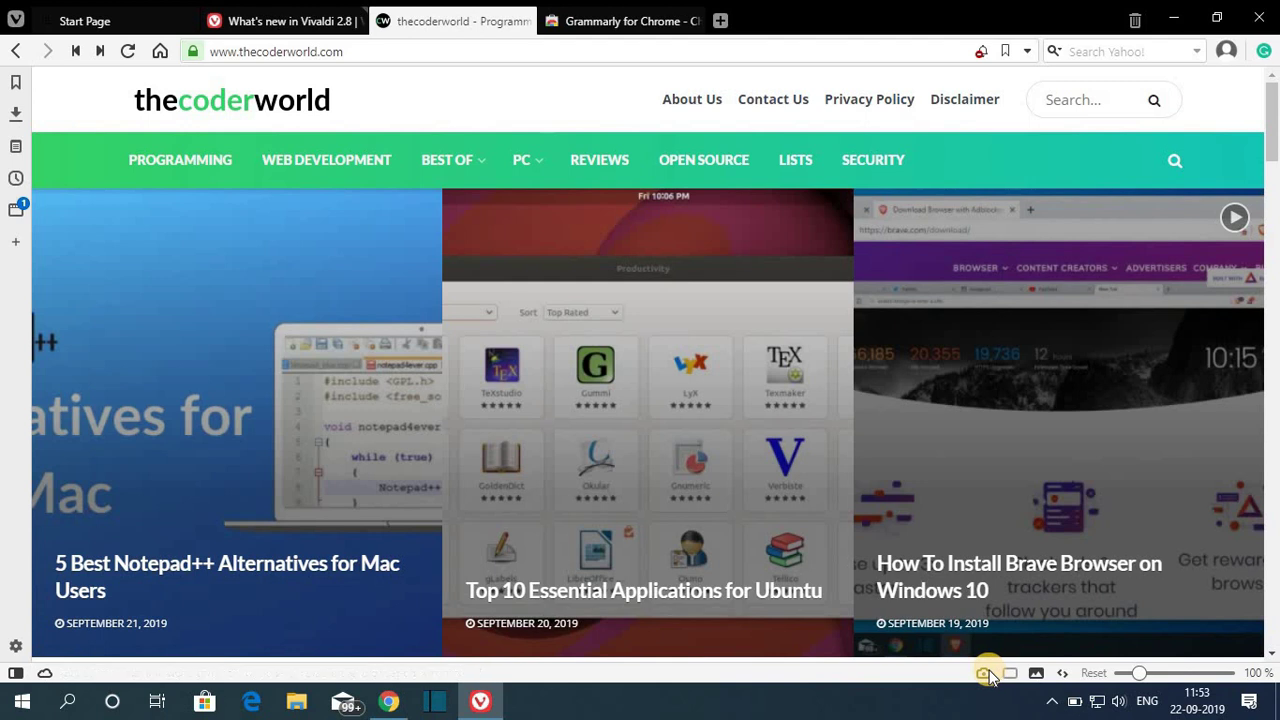
# Save a full-page PNG capture of thecoderworld.com, then close the Vivaldi Captures folder
pyautogui.click(985, 674)
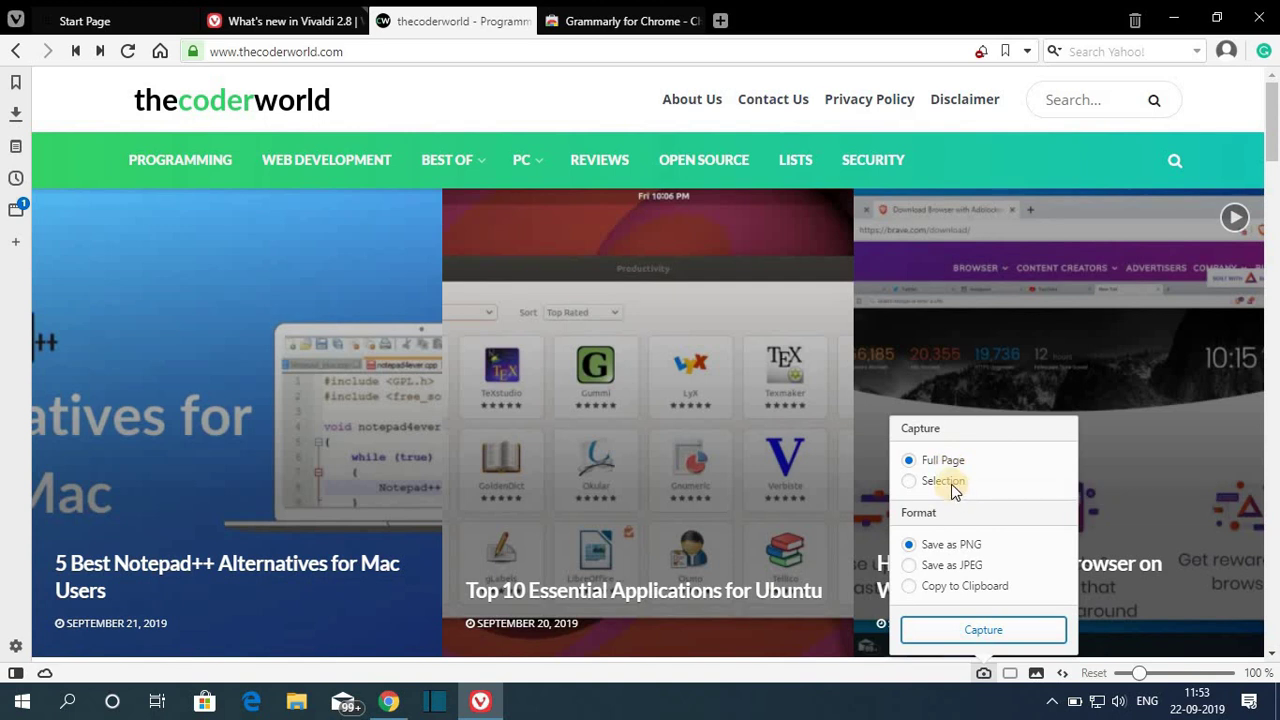
pyautogui.click(950, 481)
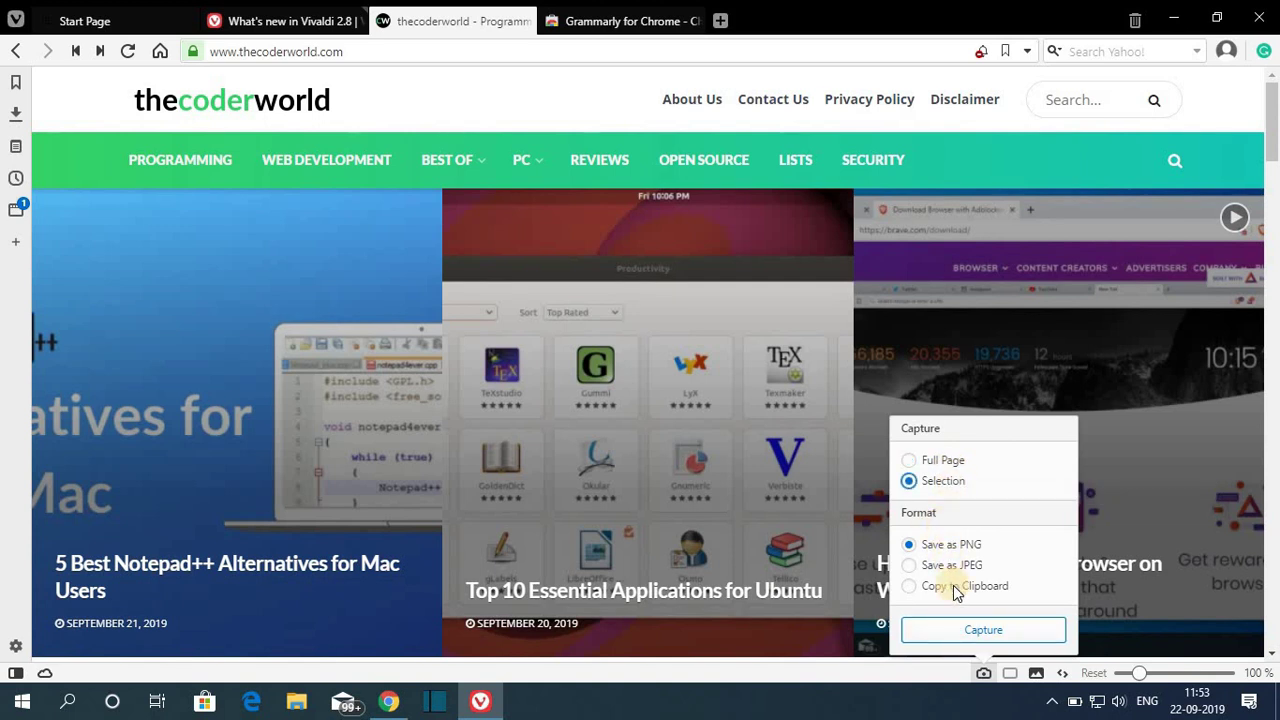
pyautogui.click(909, 461)
pyautogui.click(909, 545)
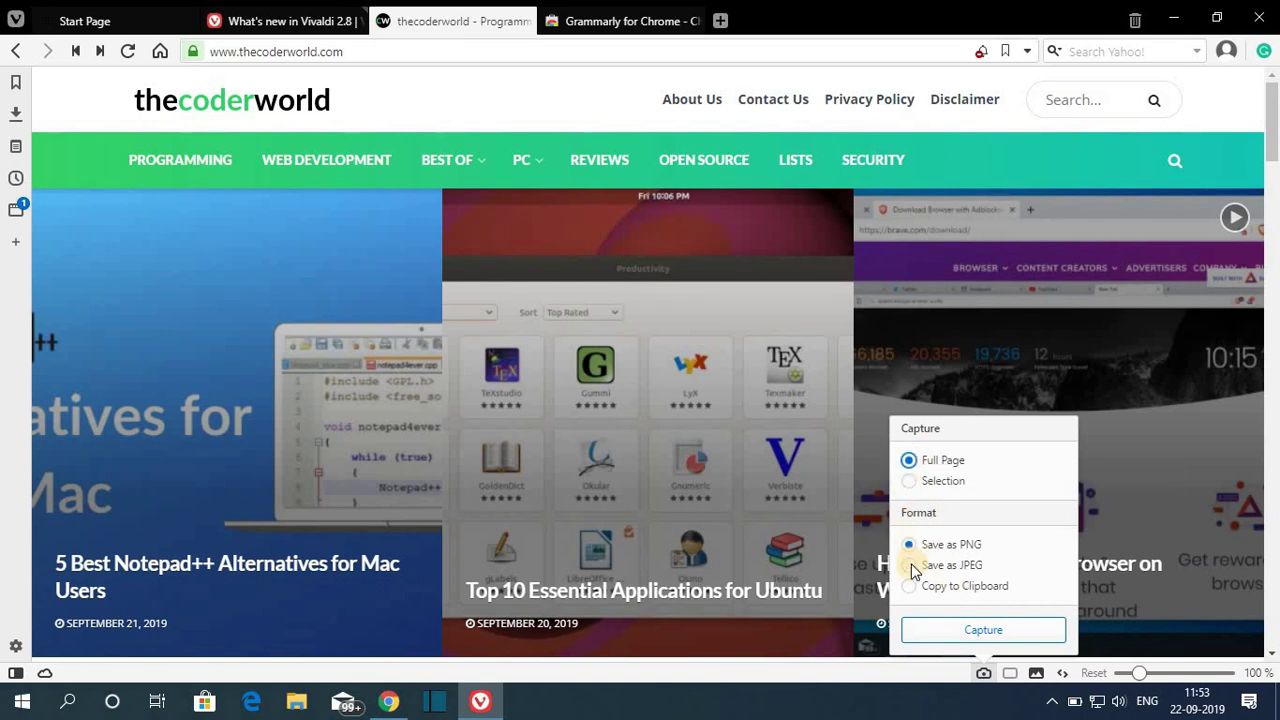
pyautogui.click(983, 630)
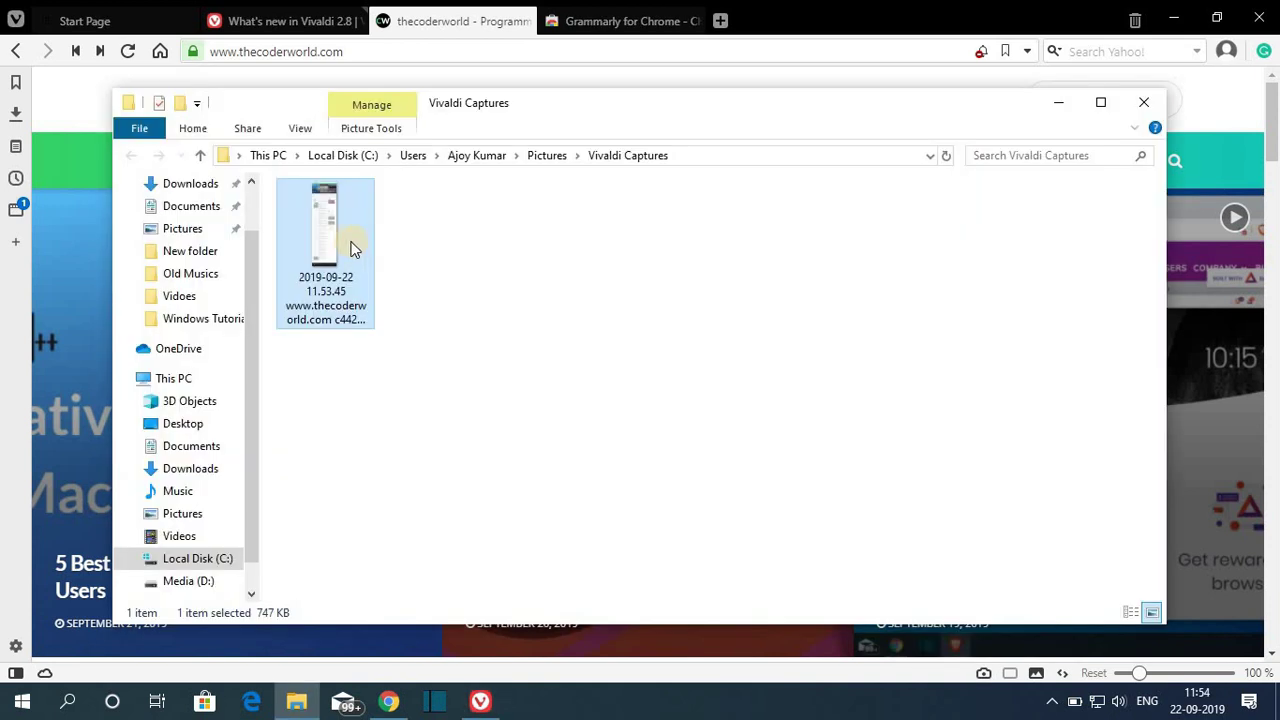
pyautogui.click(1144, 102)
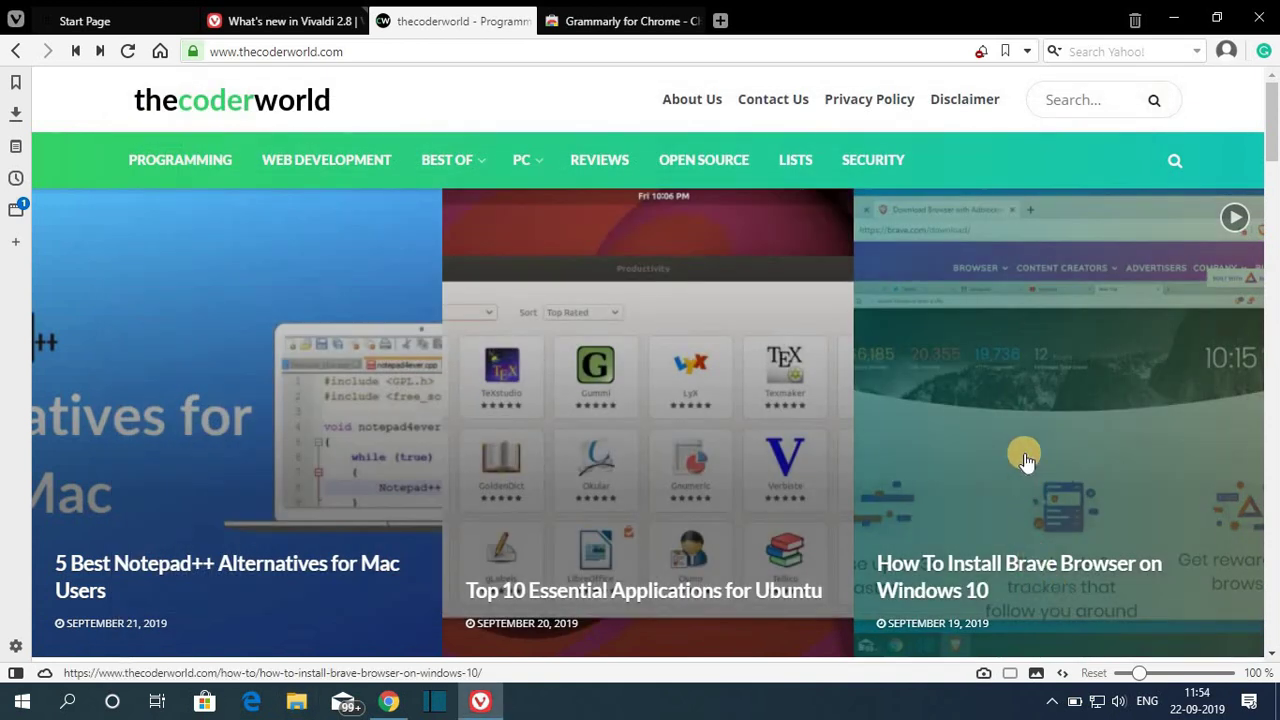
# Set the page capture options to a selected area saved as PNG
pyautogui.click(983, 675)
pyautogui.click(945, 482)
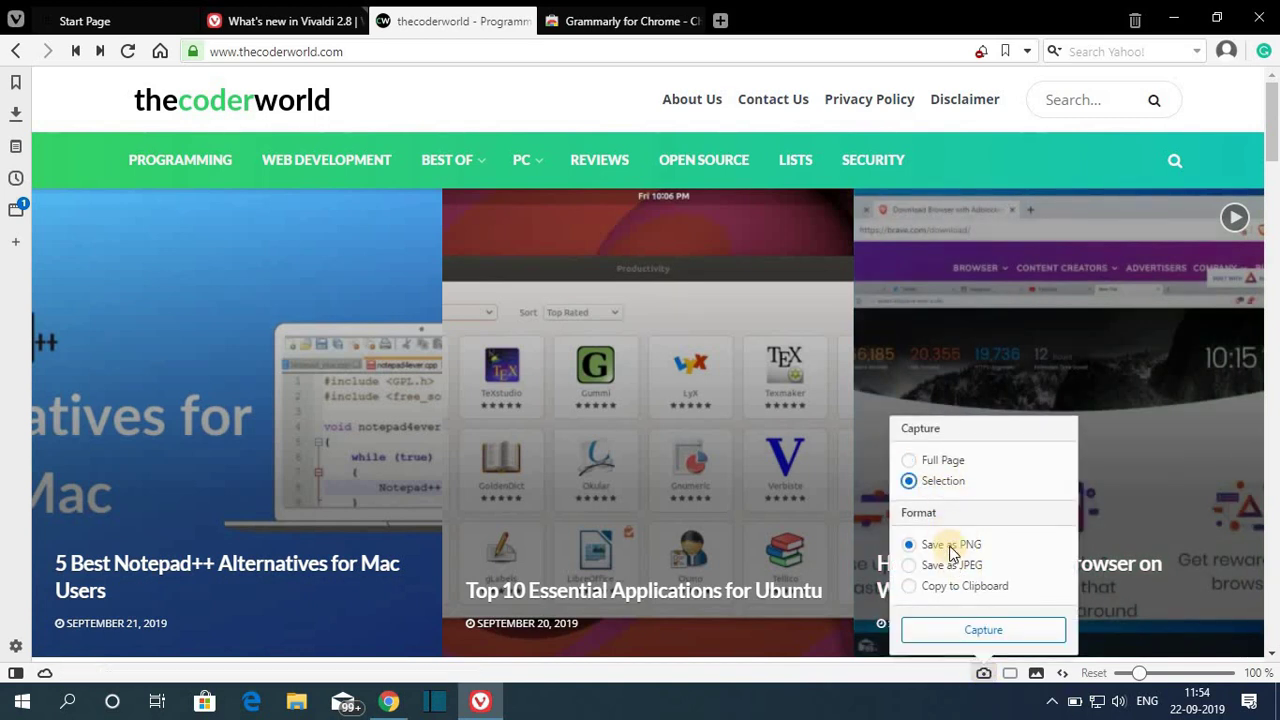
# Capture the area spanning the article tiles as PNG and open the saved file in Photos
pyautogui.click(972, 627)
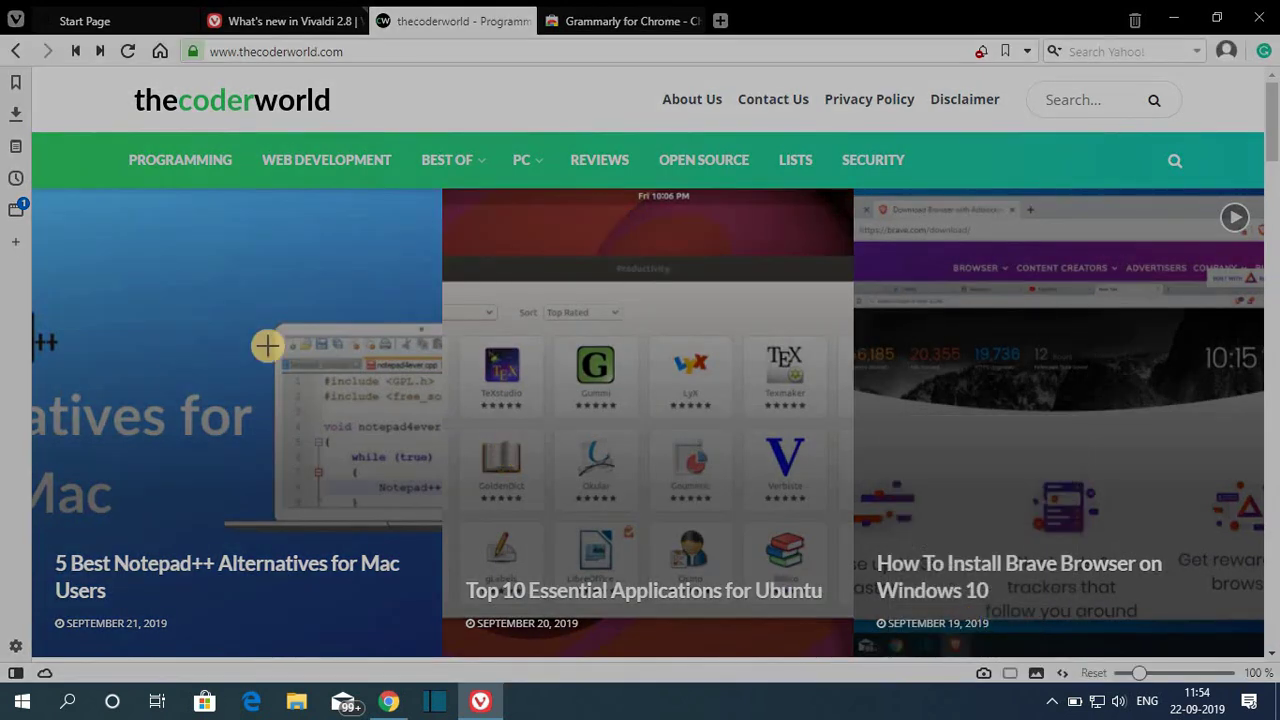
pyautogui.moveTo(139, 214); pyautogui.dragTo(1029, 556)
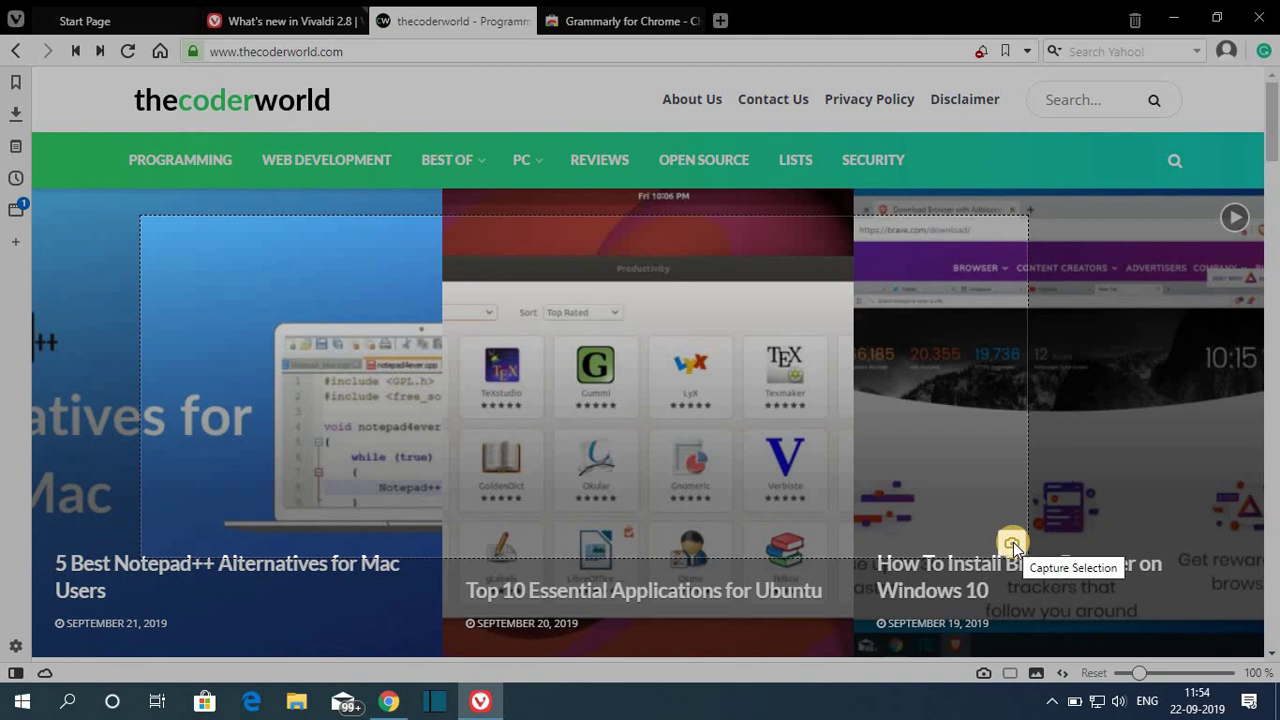
pyautogui.click(1013, 545)
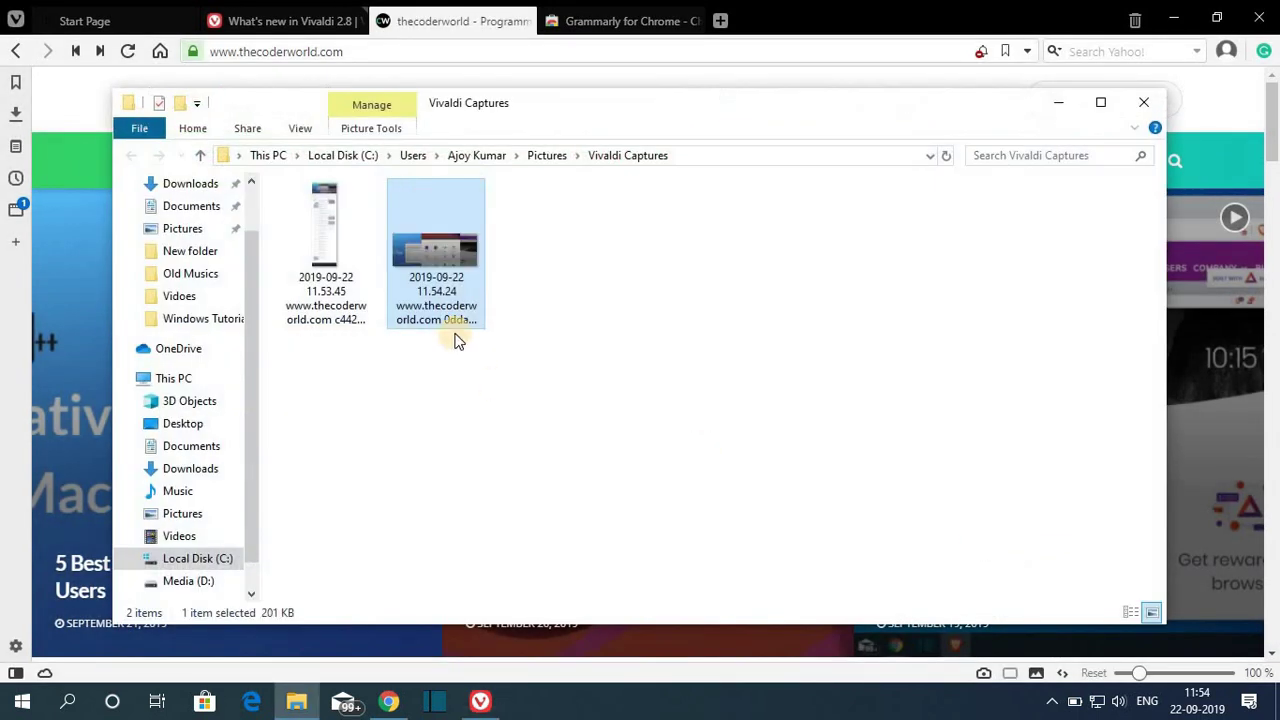
pyautogui.click(441, 283)
pyautogui.doubleClick(441, 283)
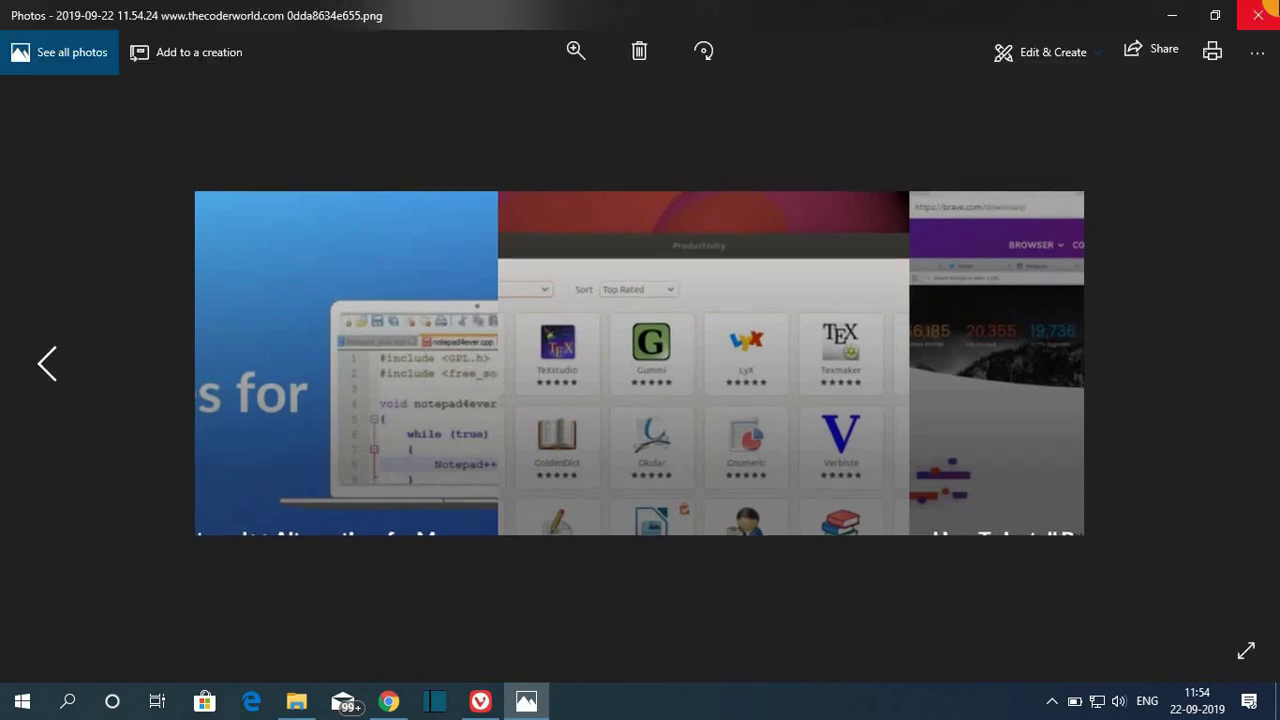
# Close the Photos viewer and captures folder, then glance at the Notes and History panels
pyautogui.click(1258, 14)
pyautogui.click(1143, 102)
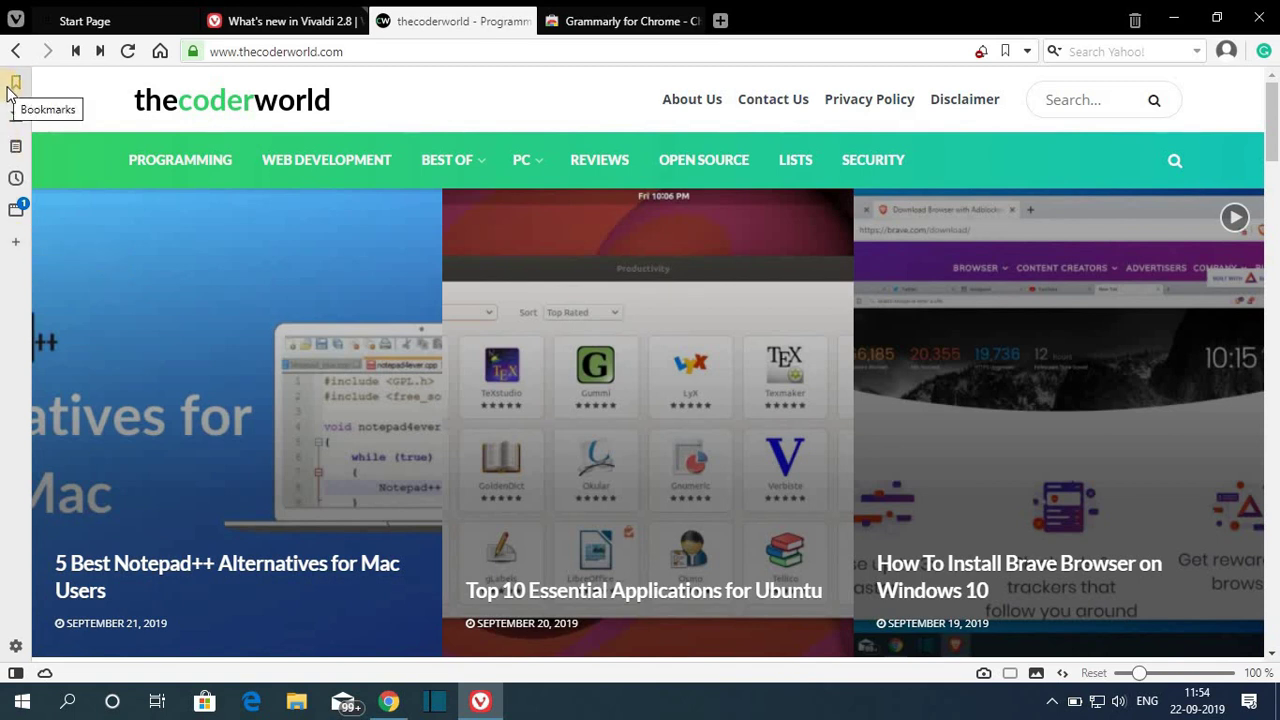
pyautogui.click(18, 147)
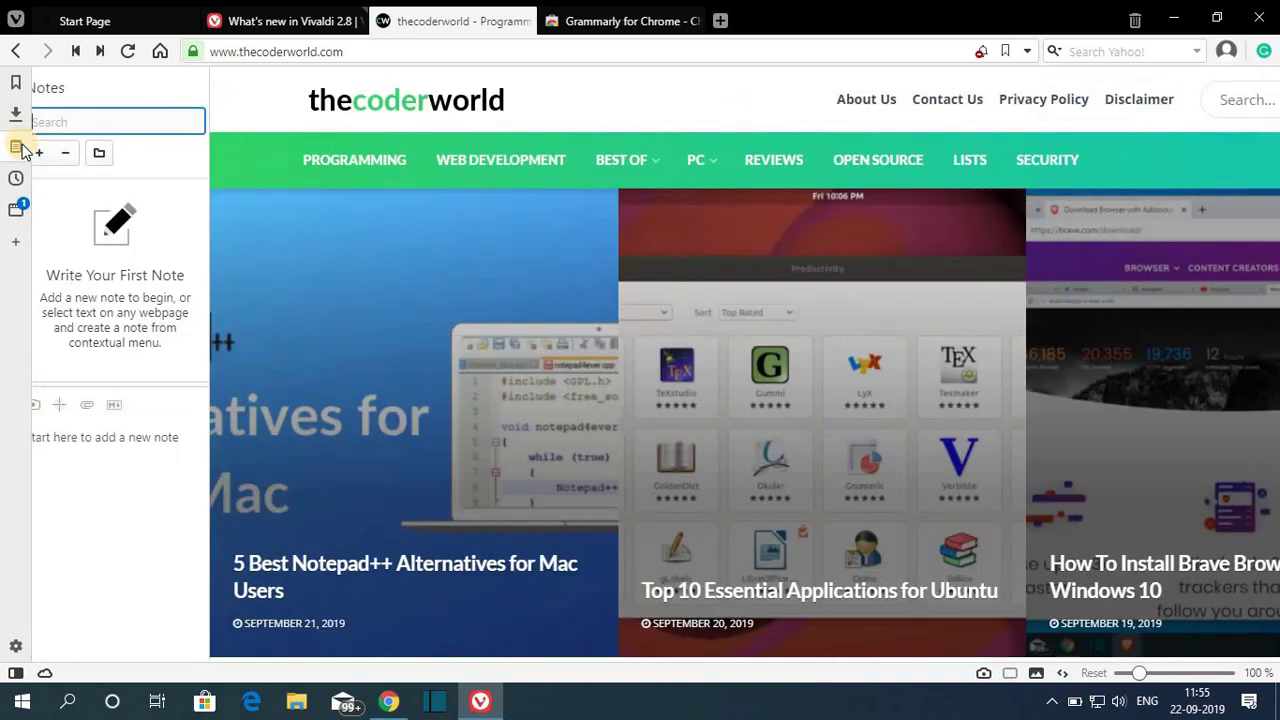
pyautogui.click(15, 178)
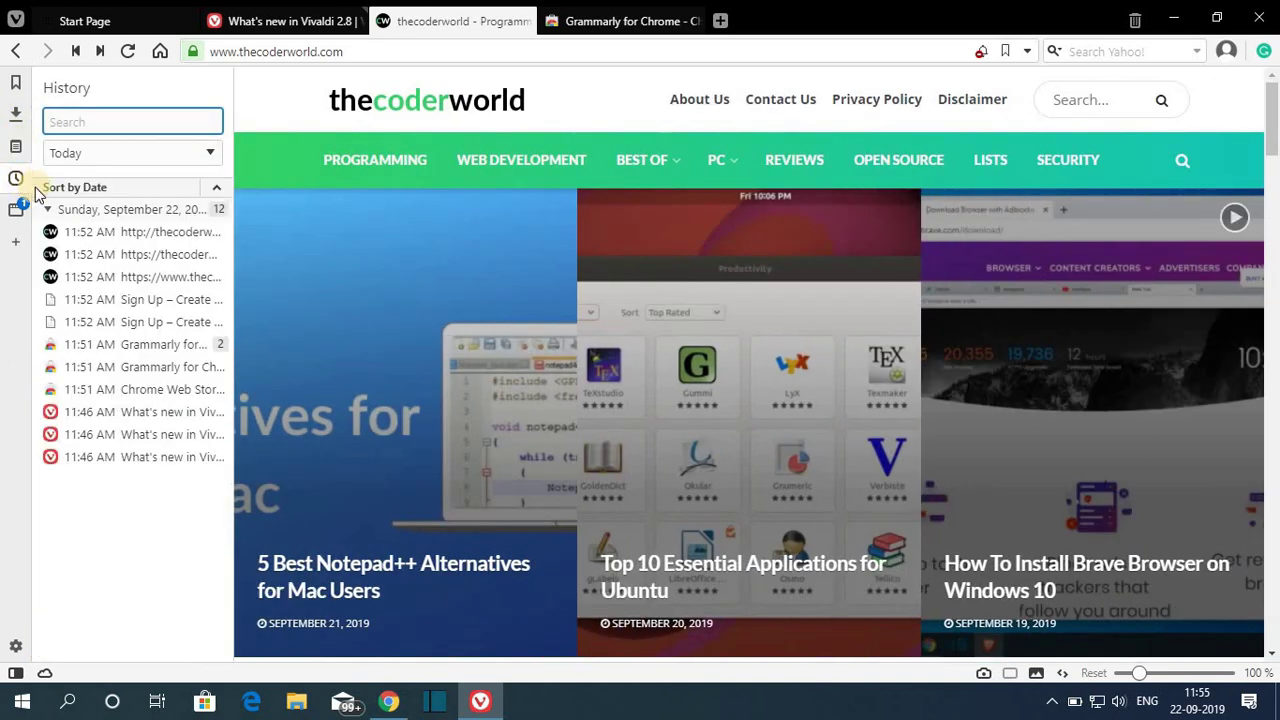
# Add google.com as a new sidebar web panel and widen it
pyautogui.click(15, 241)
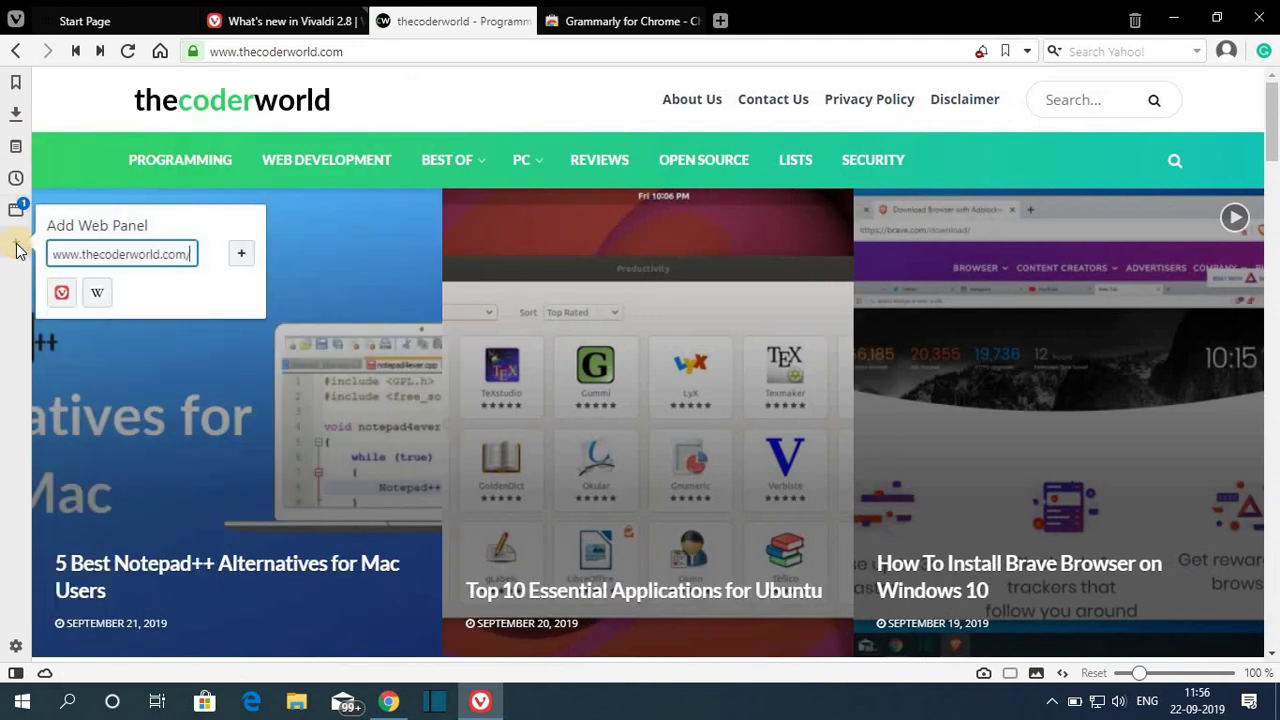
pyautogui.doubleClick(136, 256)
pyautogui.press('BackSpace')
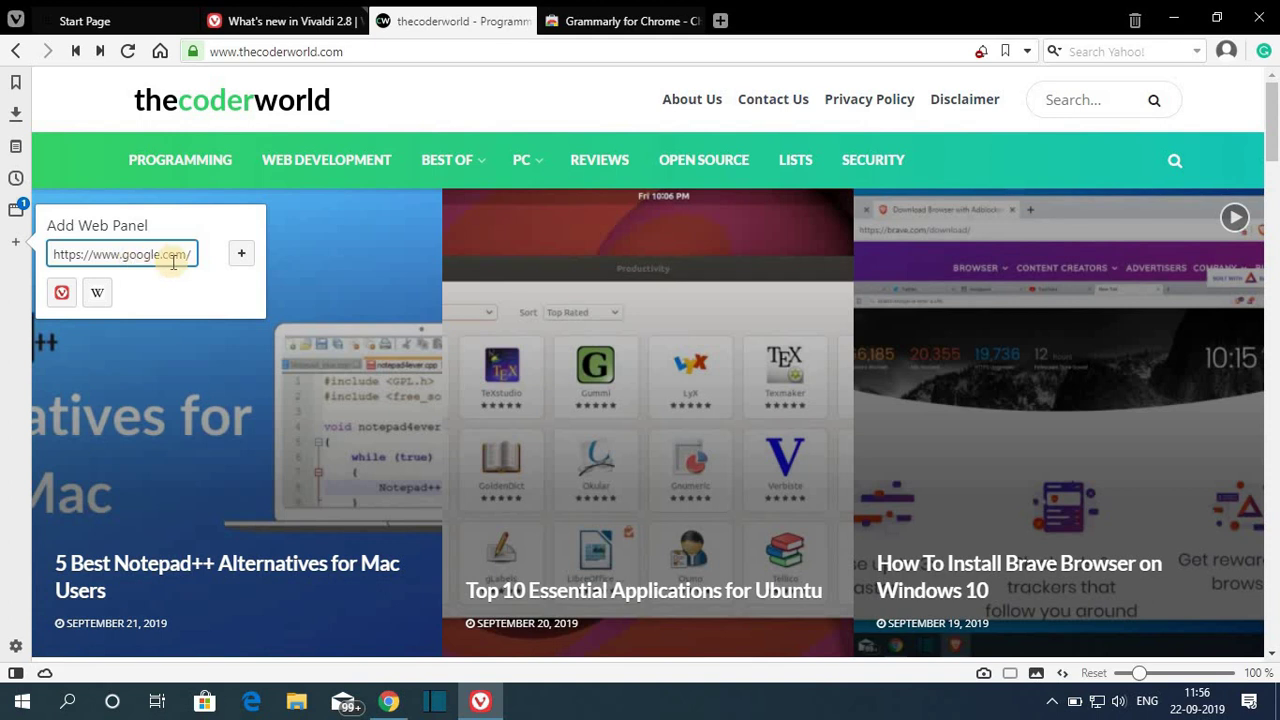
pyautogui.click(245, 256)
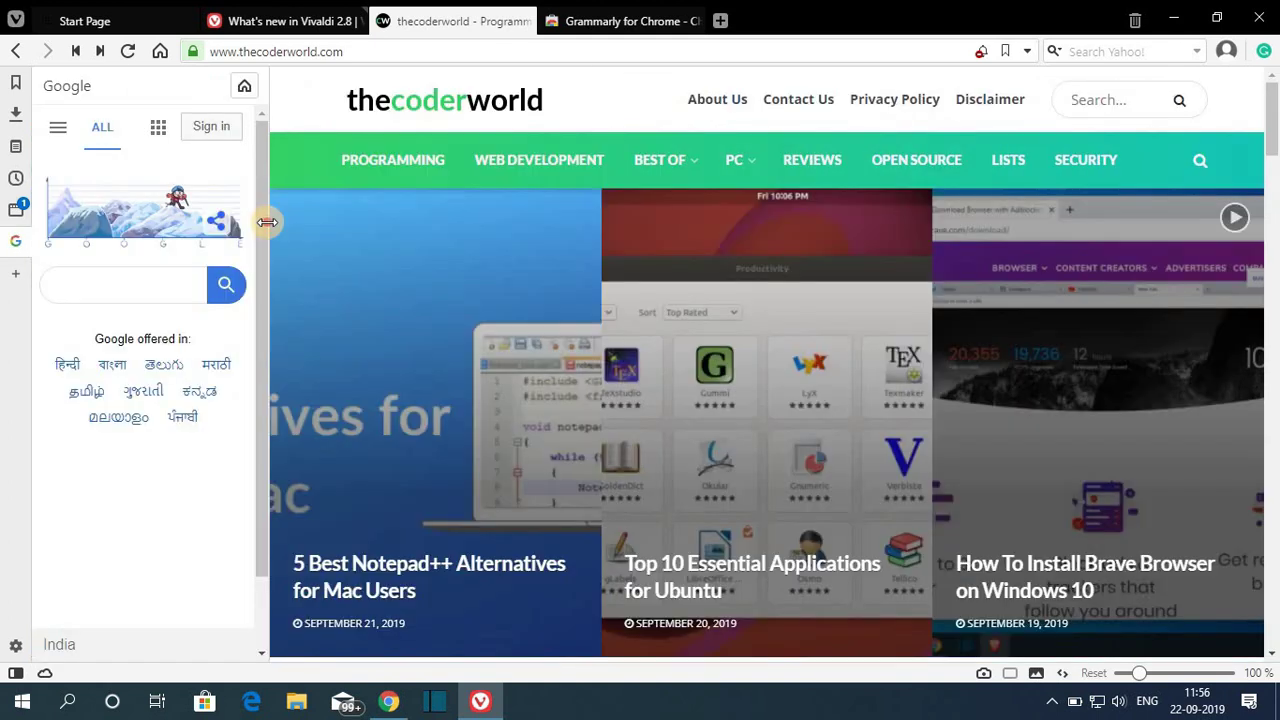
pyautogui.moveTo(271, 220); pyautogui.dragTo(765, 238)
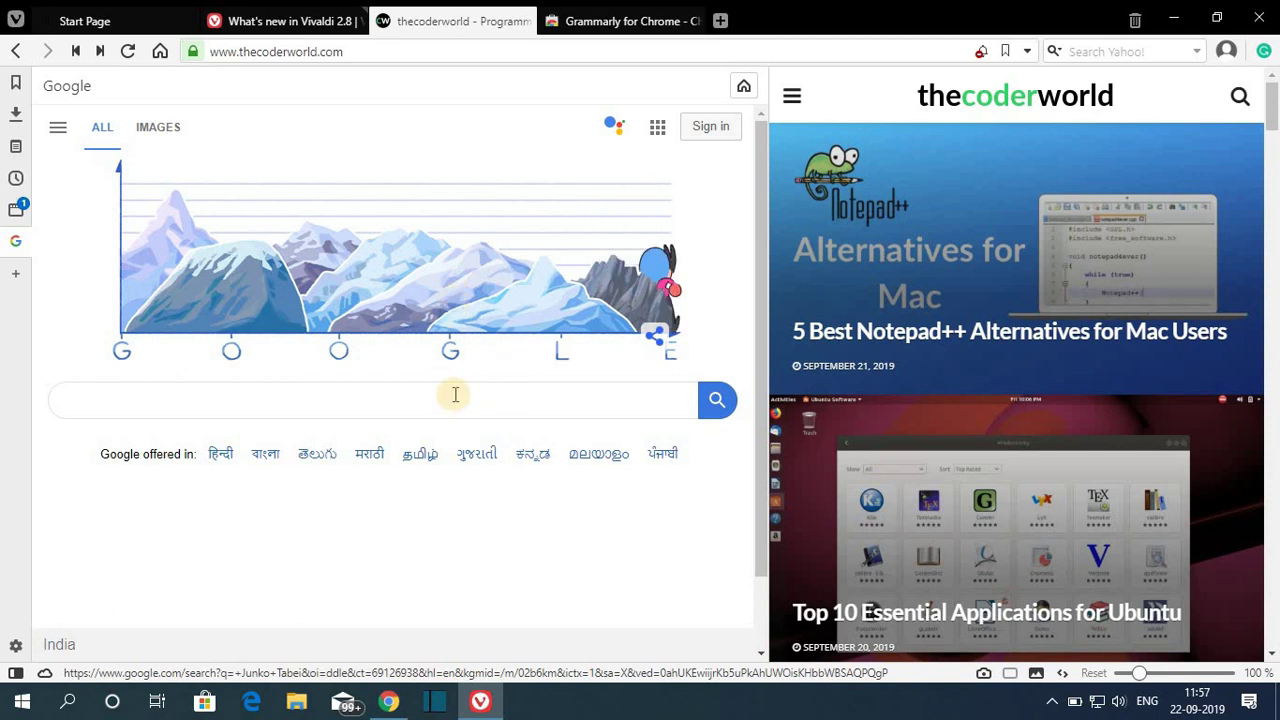
# Scroll the Google web panel, narrow it slightly, then hide it from the sidebar
pyautogui.scroll(-8, 1037, 217)
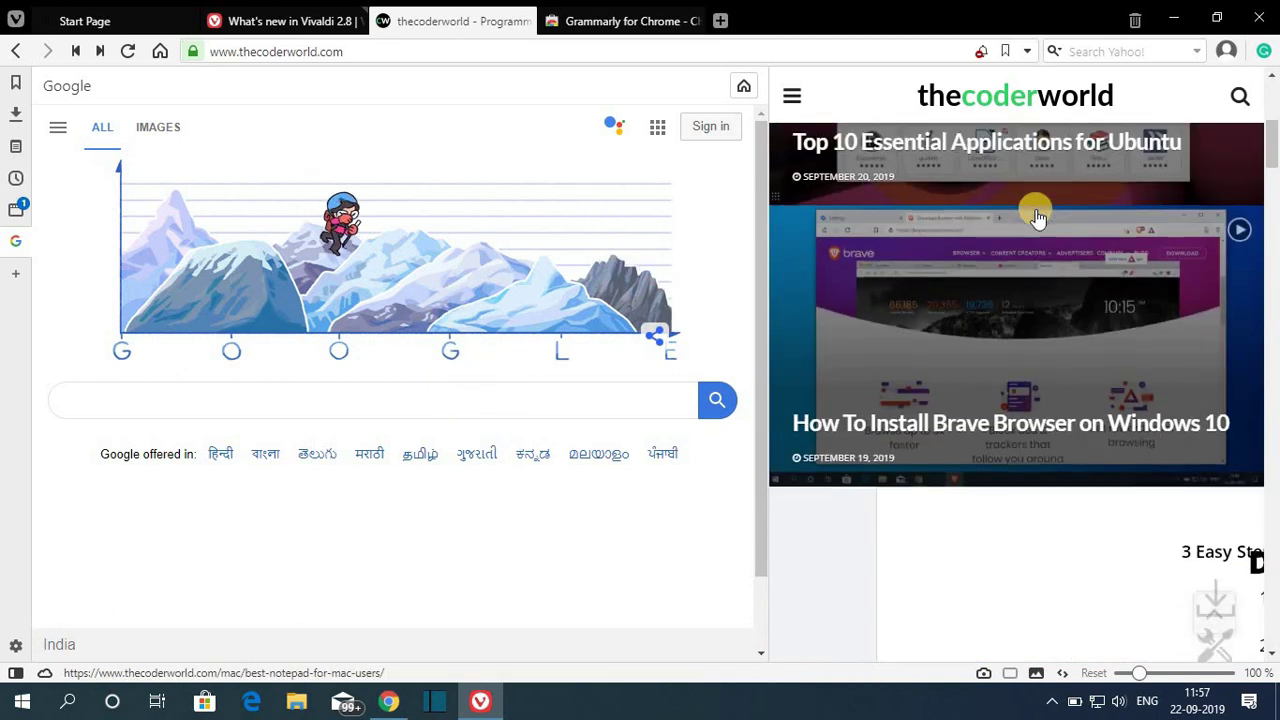
pyautogui.scroll(-10, 1037, 217)
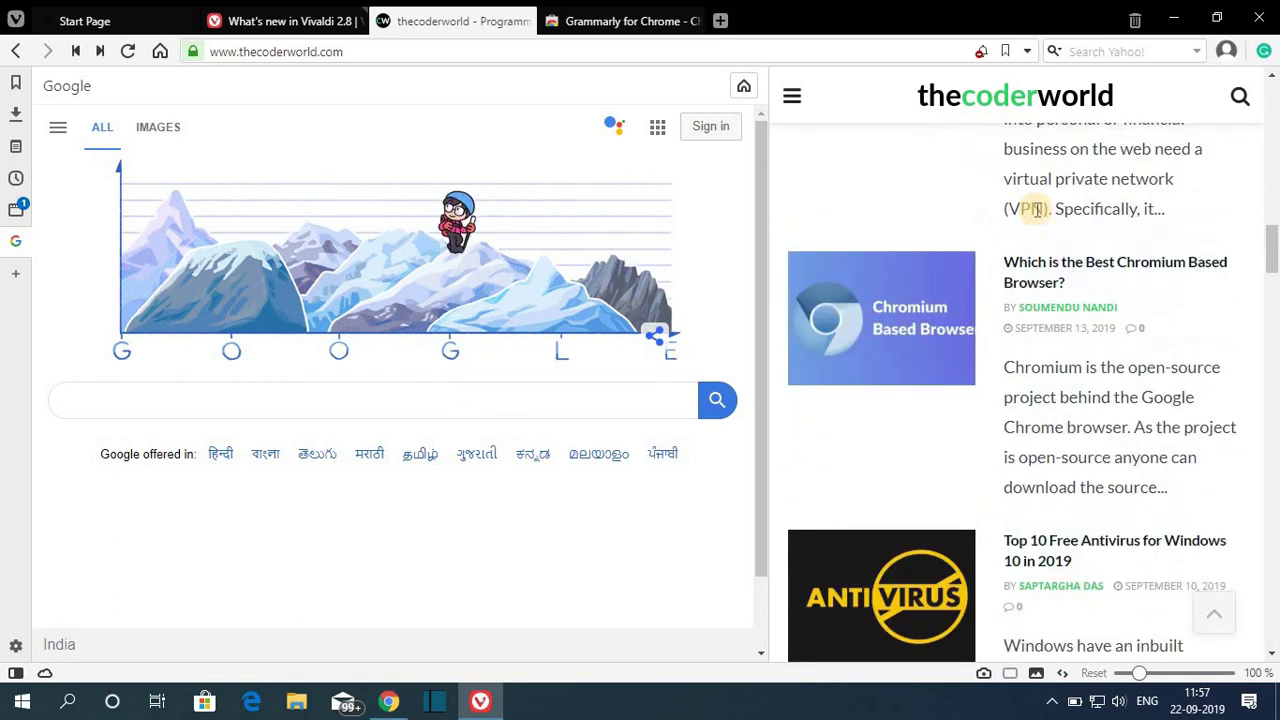
pyautogui.moveTo(766, 300); pyautogui.dragTo(701, 300)
pyautogui.scroll(-1, 400, 250)
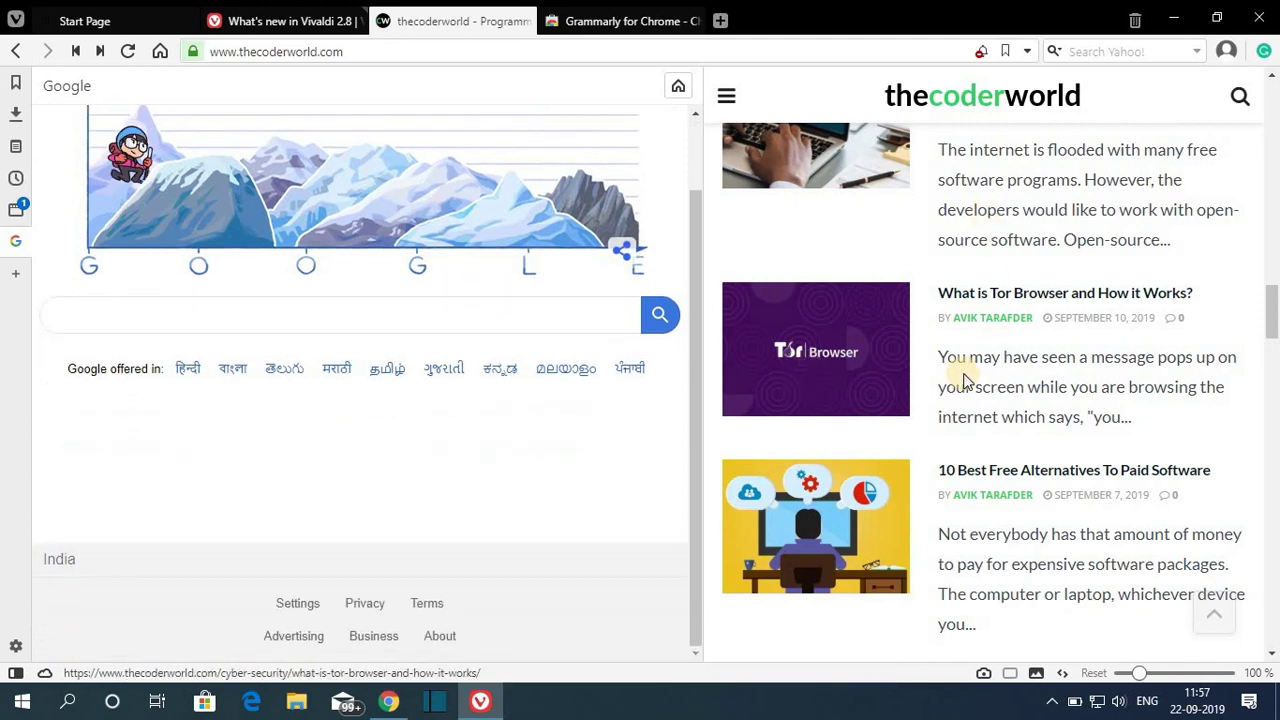
pyautogui.scroll(5, 963, 370)
pyautogui.scroll(-6, 963, 370)
pyautogui.scroll(1, 400, 316)
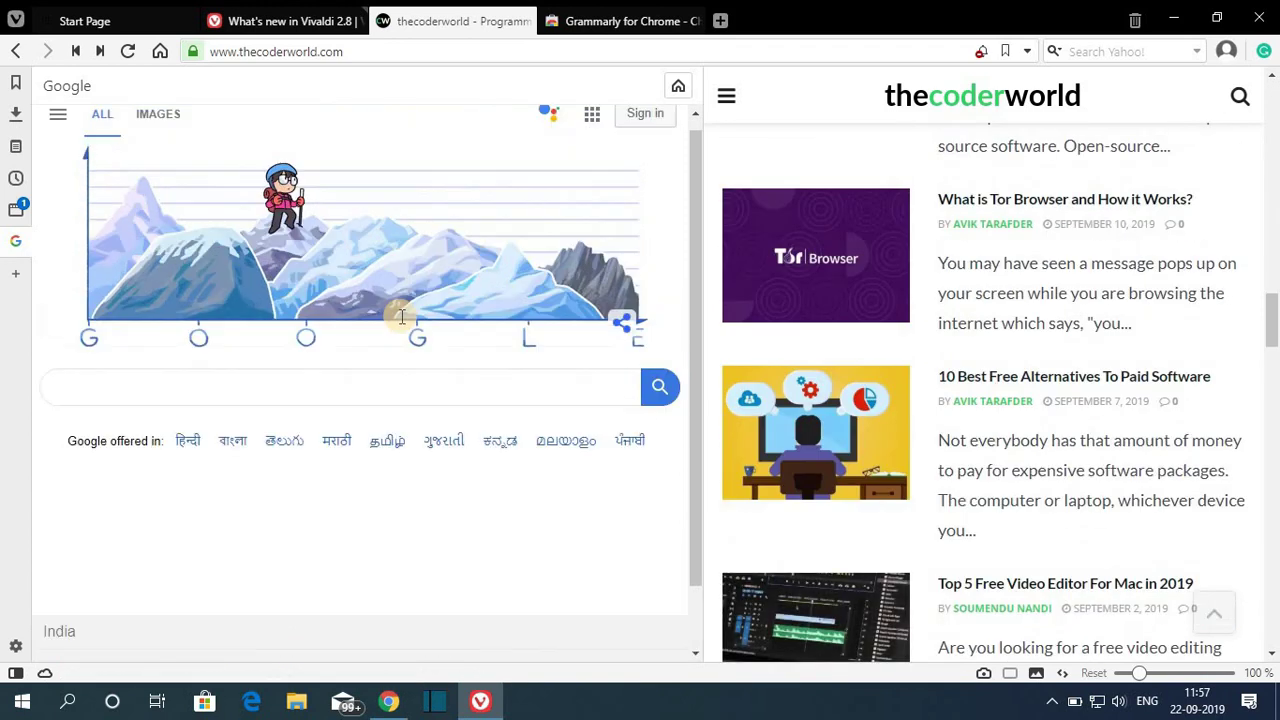
pyautogui.scroll(7, 986, 215)
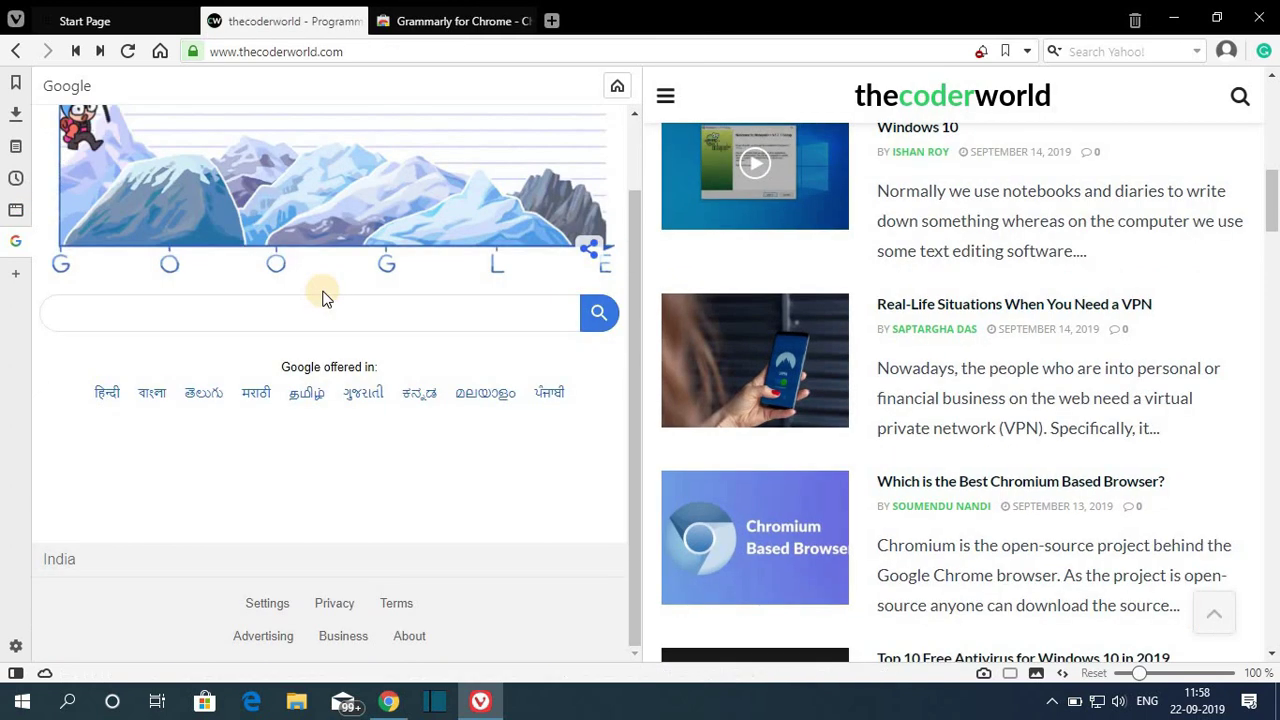
pyautogui.click(18, 243)
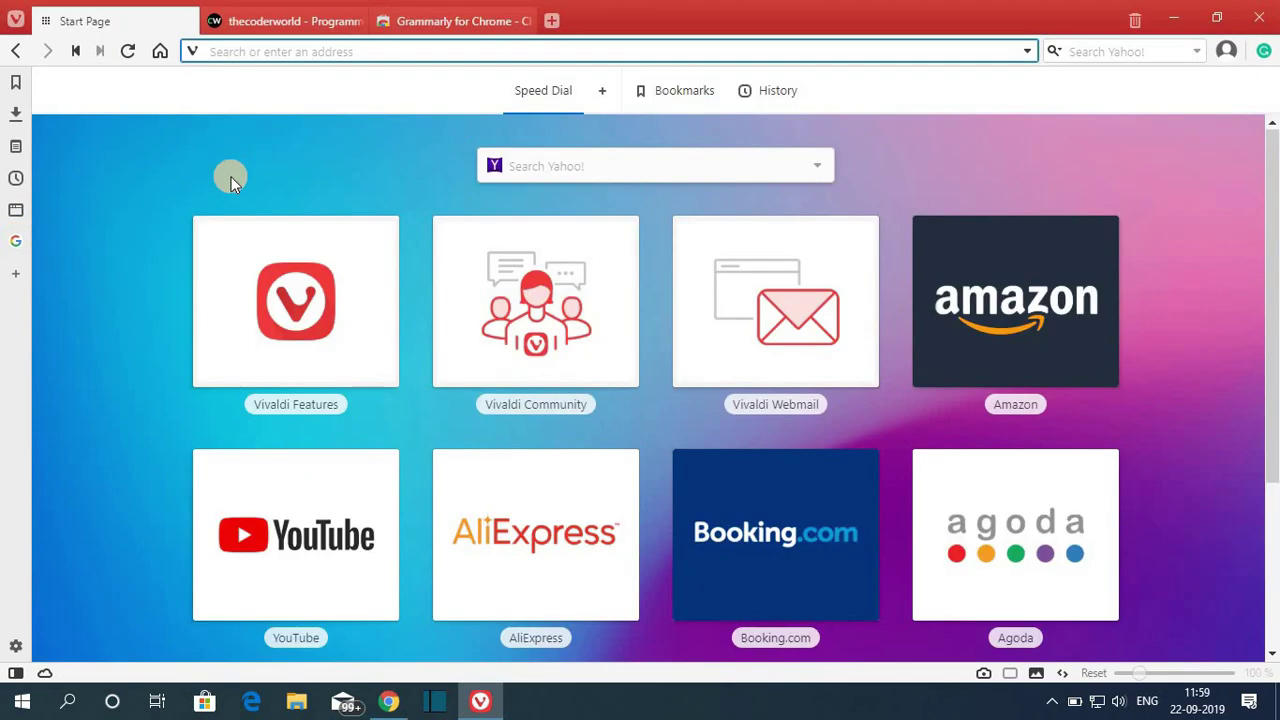